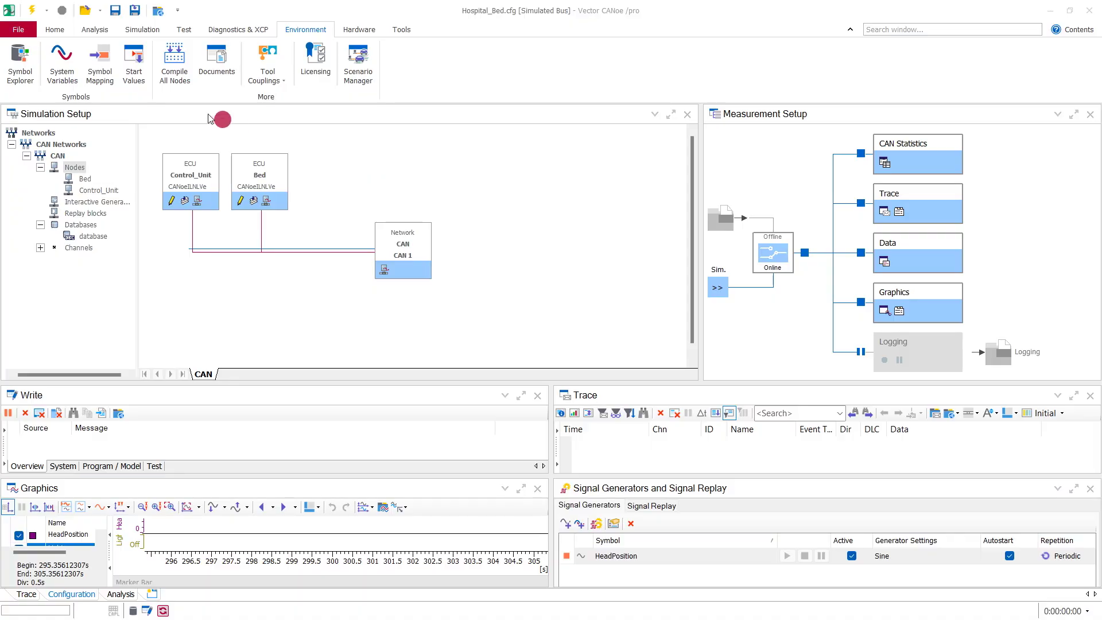
List the database signals in Symbol Explorer and give the Write and Trace windows more height.
left_click(25, 64)
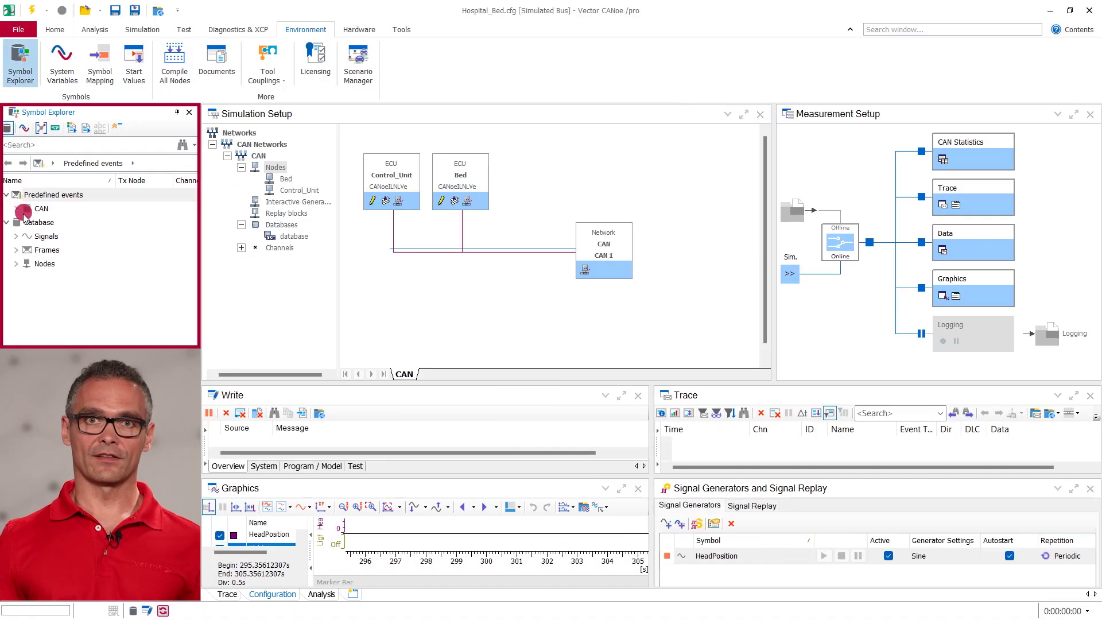
left_click(15, 237)
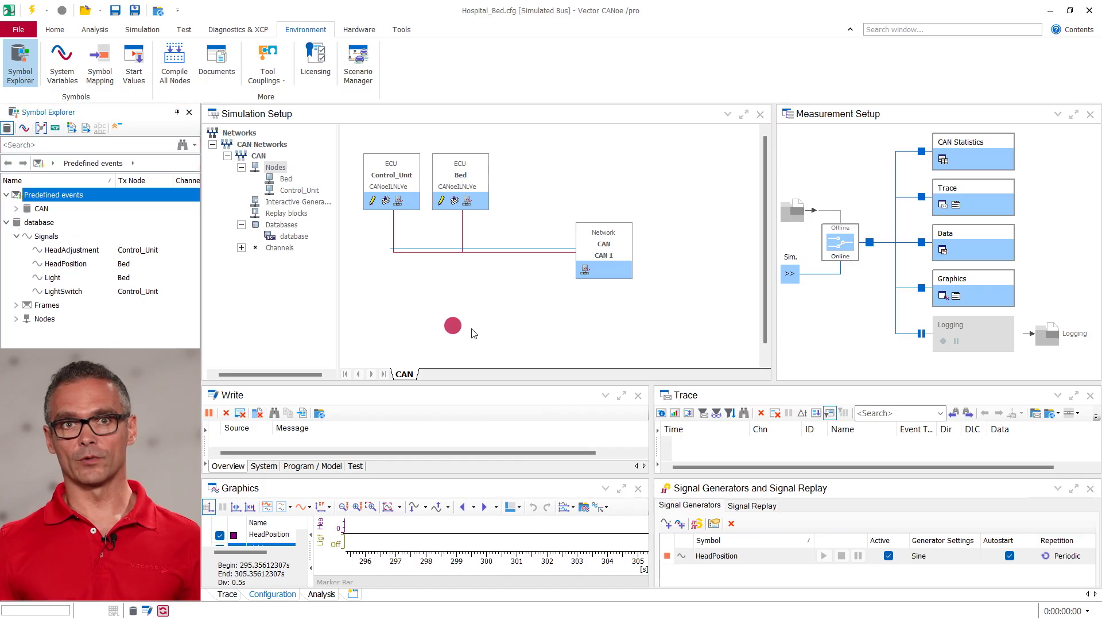
left_click_drag(674, 374, 693, 310)
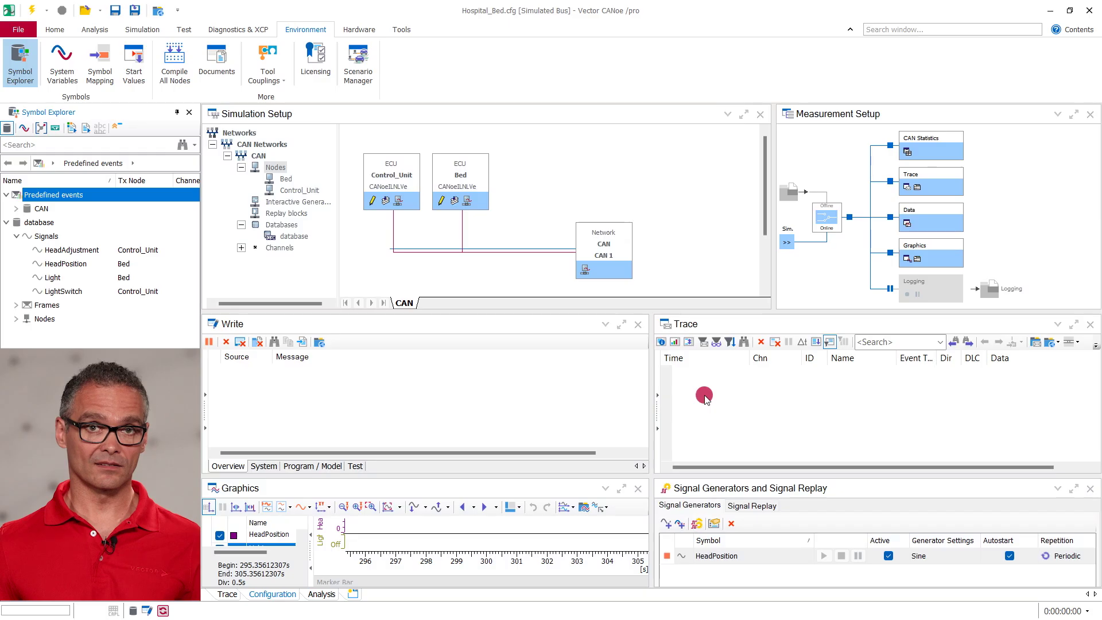
Deactivate the HeadPosition sine generator and its autostart, then start the measurement.
left_click(888, 556)
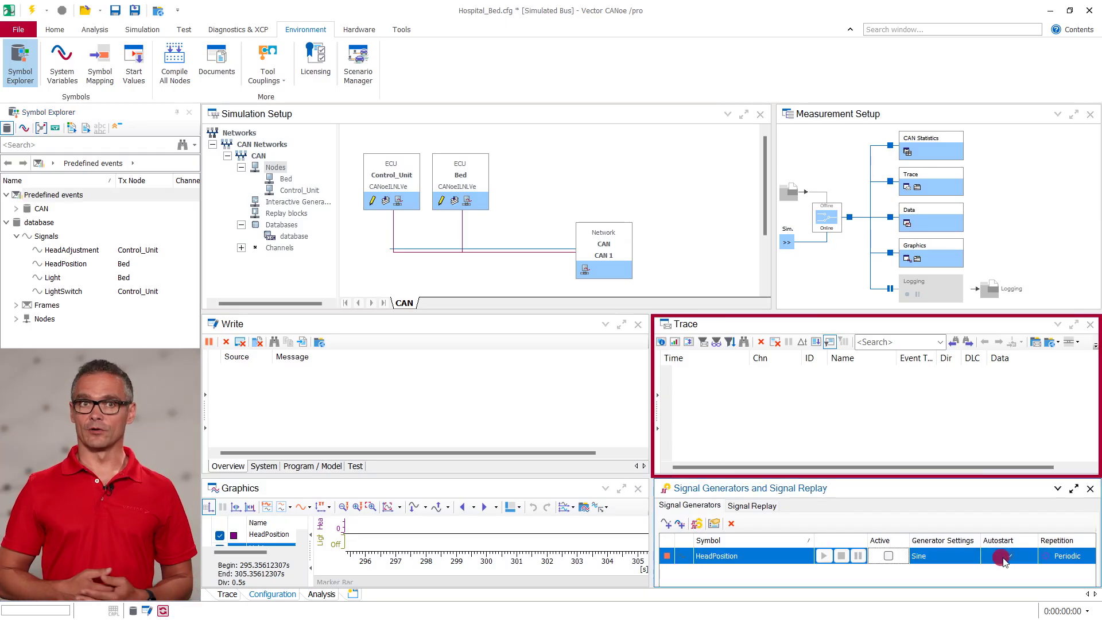
left_click(1044, 556)
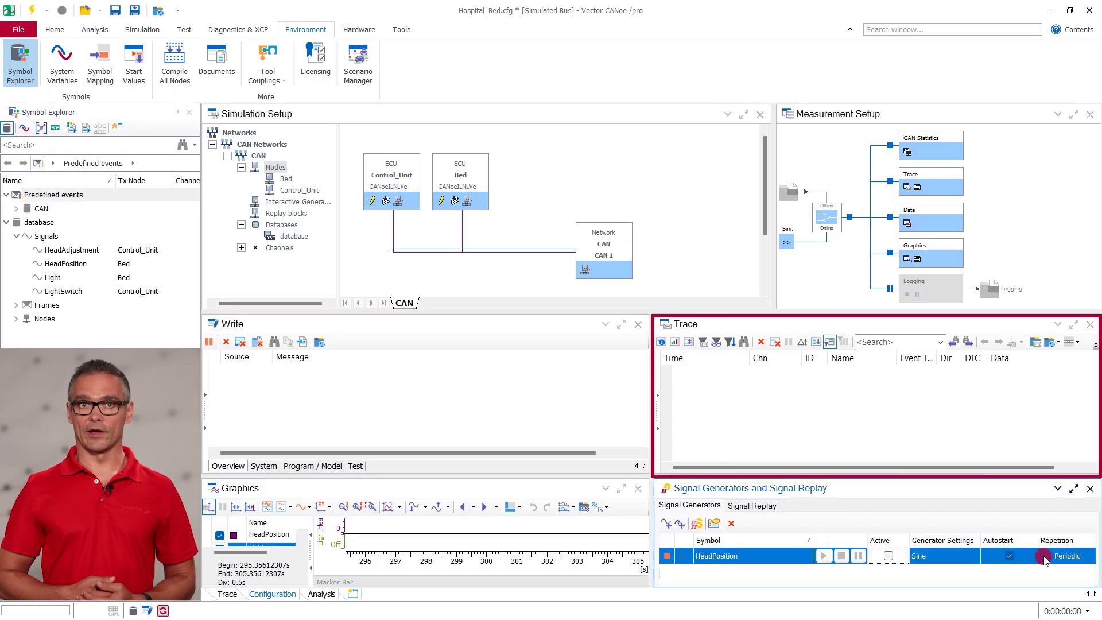
left_click(31, 10)
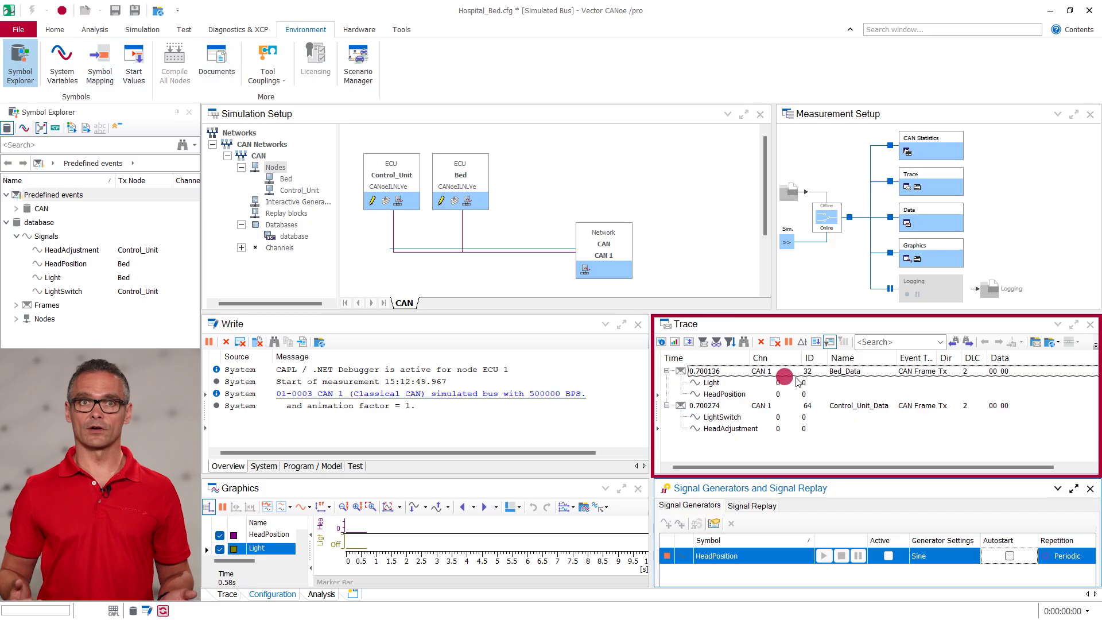
Inspect the Bed_Data and Control_Unit_Data frames in the trace and widen the Event Type column.
left_click(841, 374)
left_click(844, 405)
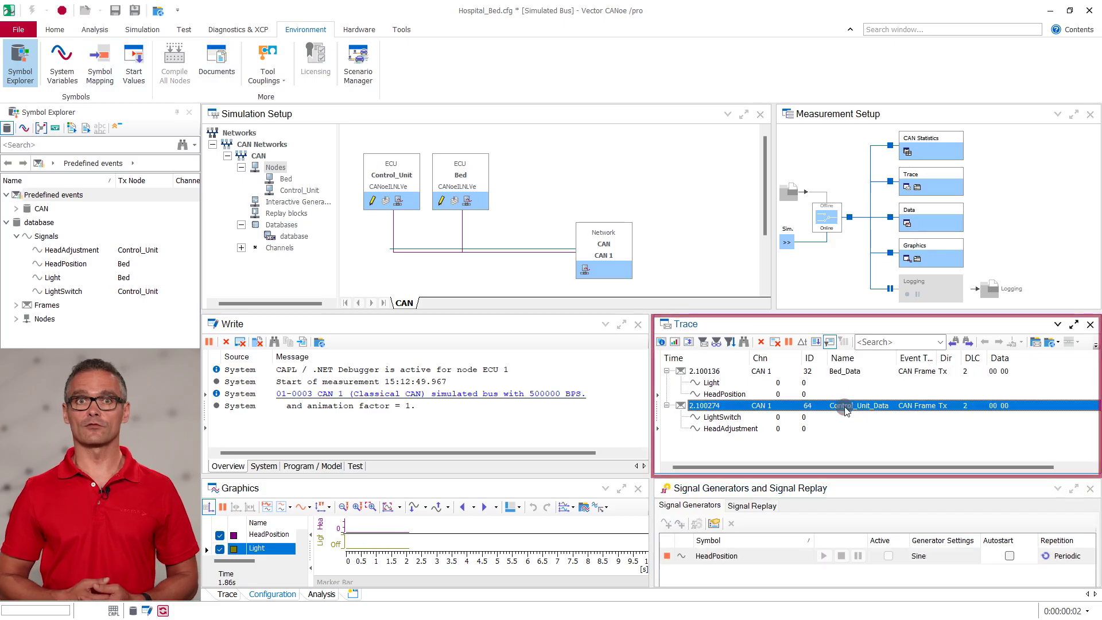
left_click(838, 372)
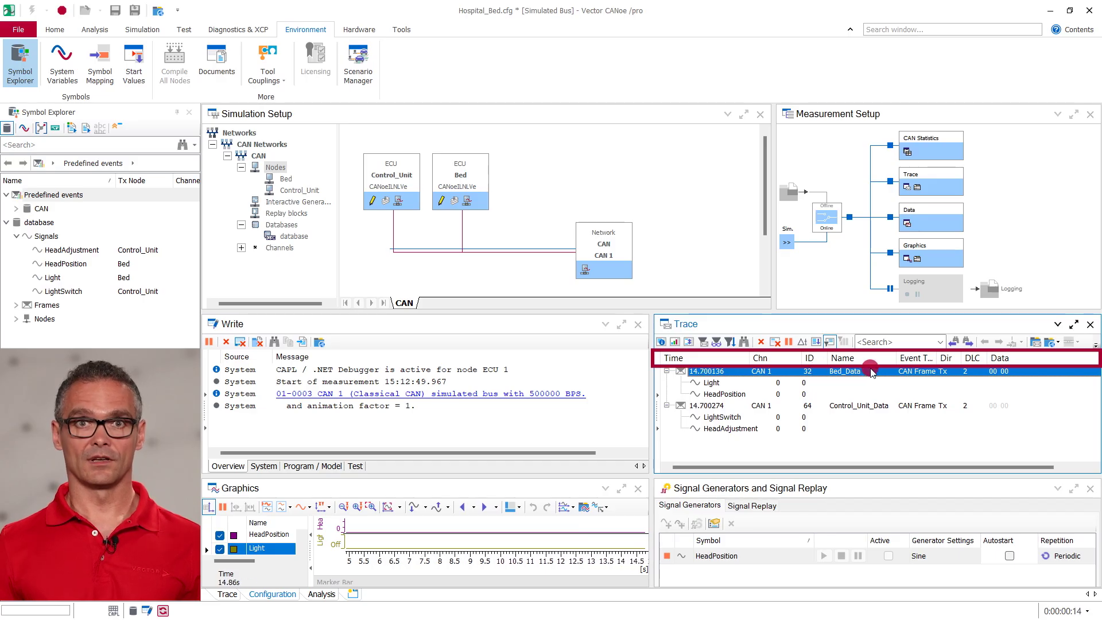
left_click_drag(937, 357, 938, 357)
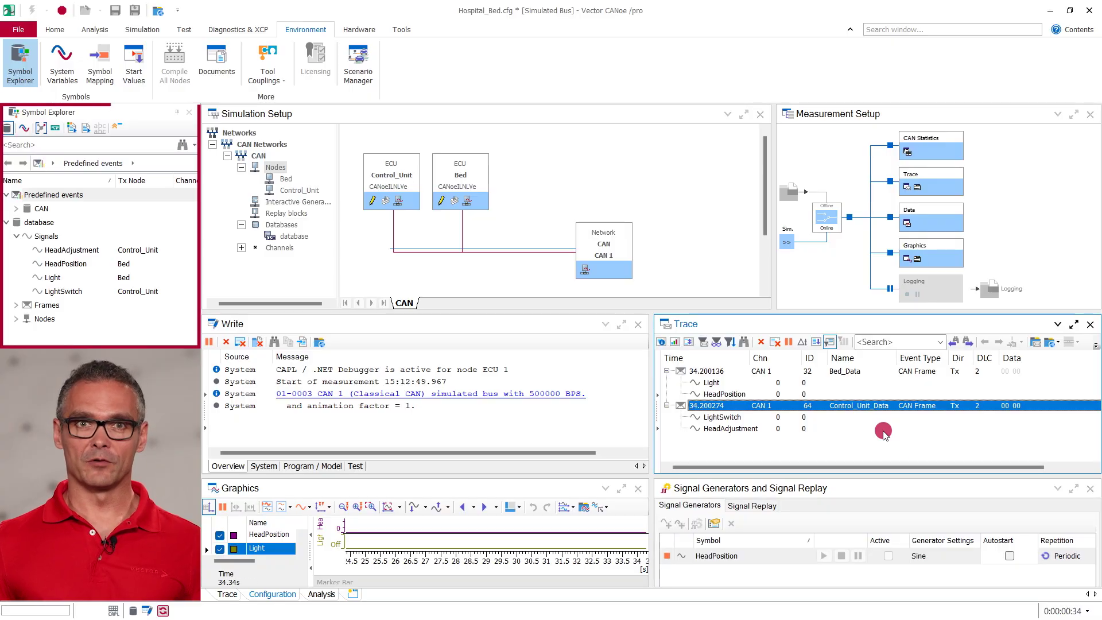
right_click(99, 255)
Vary HeadAdjustment in a value editor while checking HeadAdjustment and HeadPosition in the trace.
left_click(138, 273)
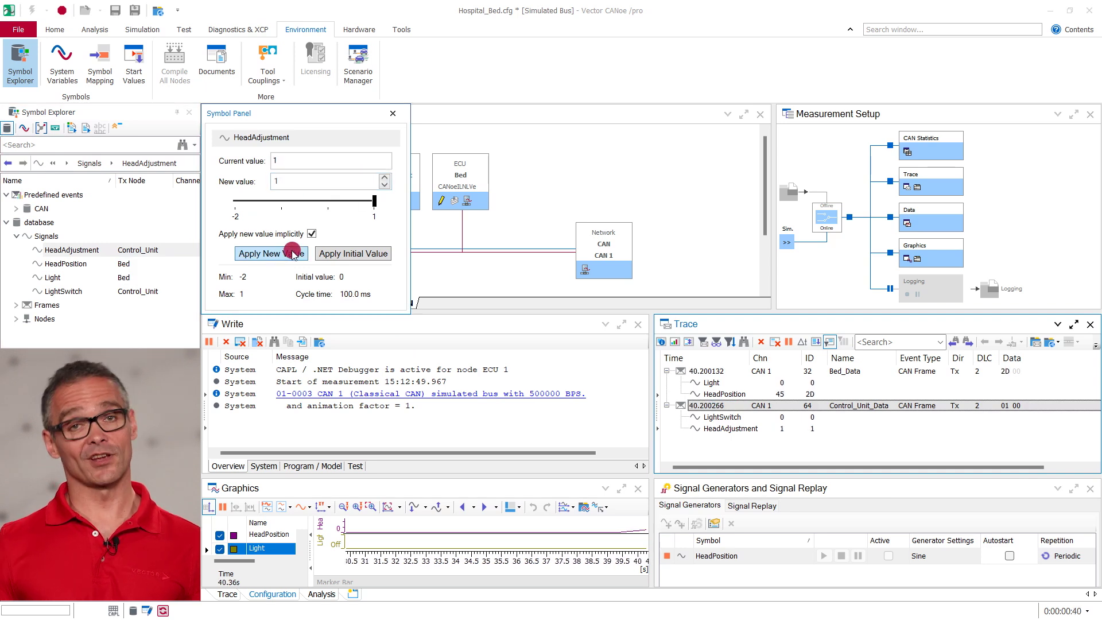
left_click(741, 429)
left_click(772, 394)
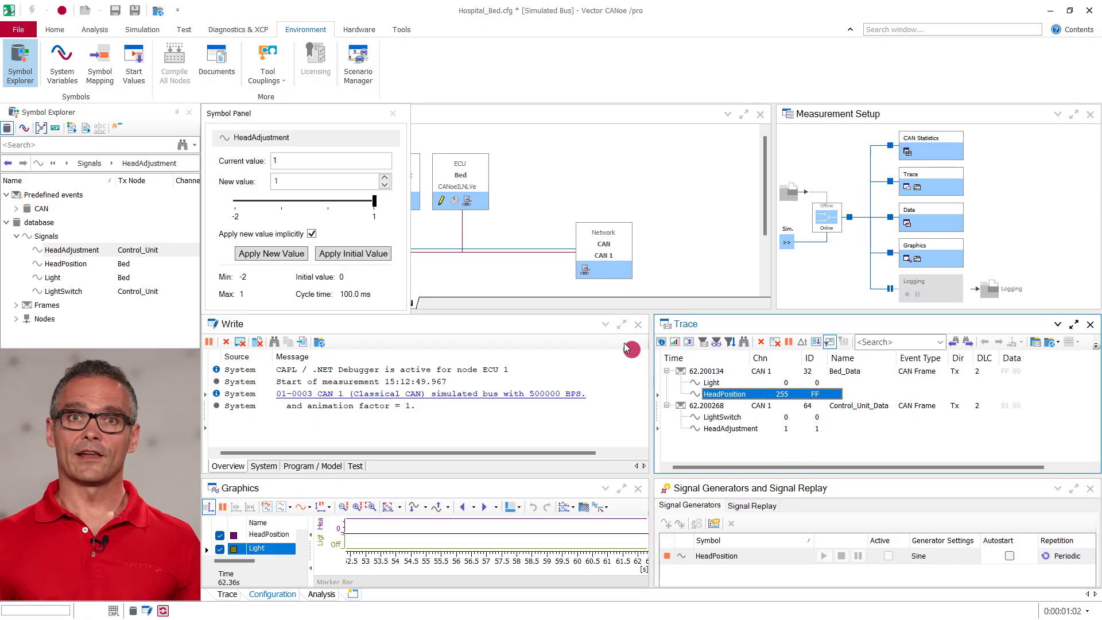
left_click(386, 186)
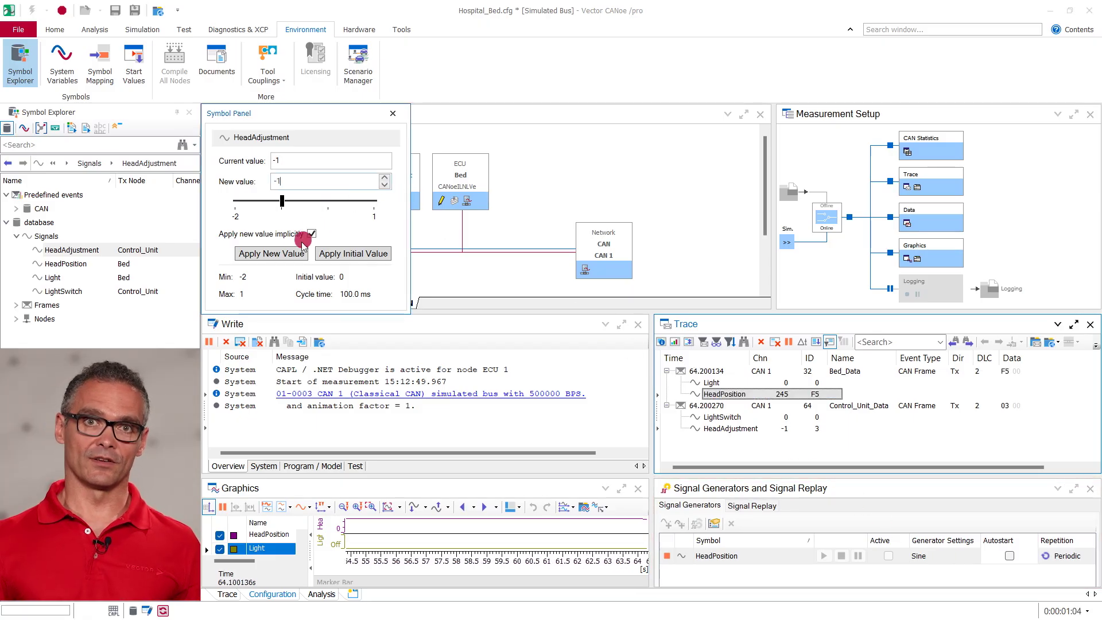
left_click(765, 428)
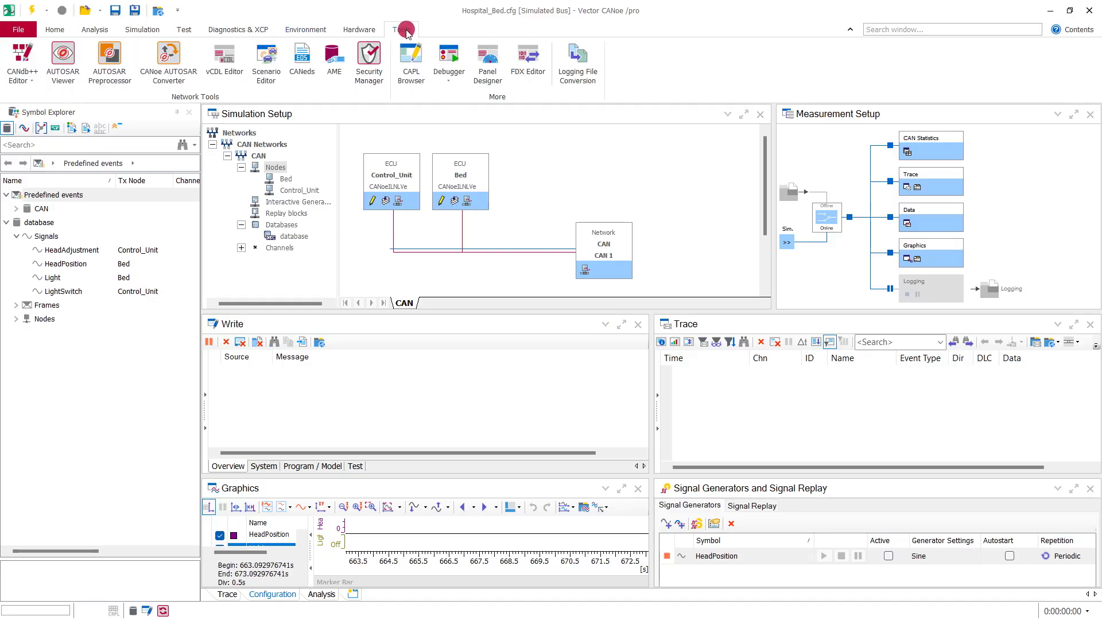
Create a new maximized panel and name it Hospital_Bed.
left_click(494, 54)
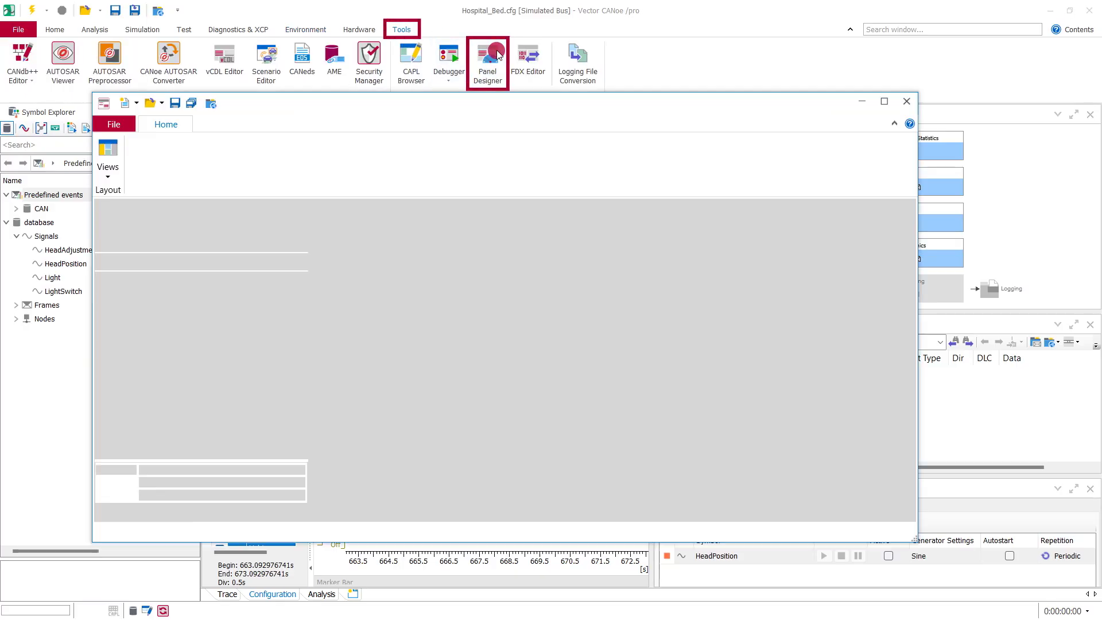
left_click(884, 102)
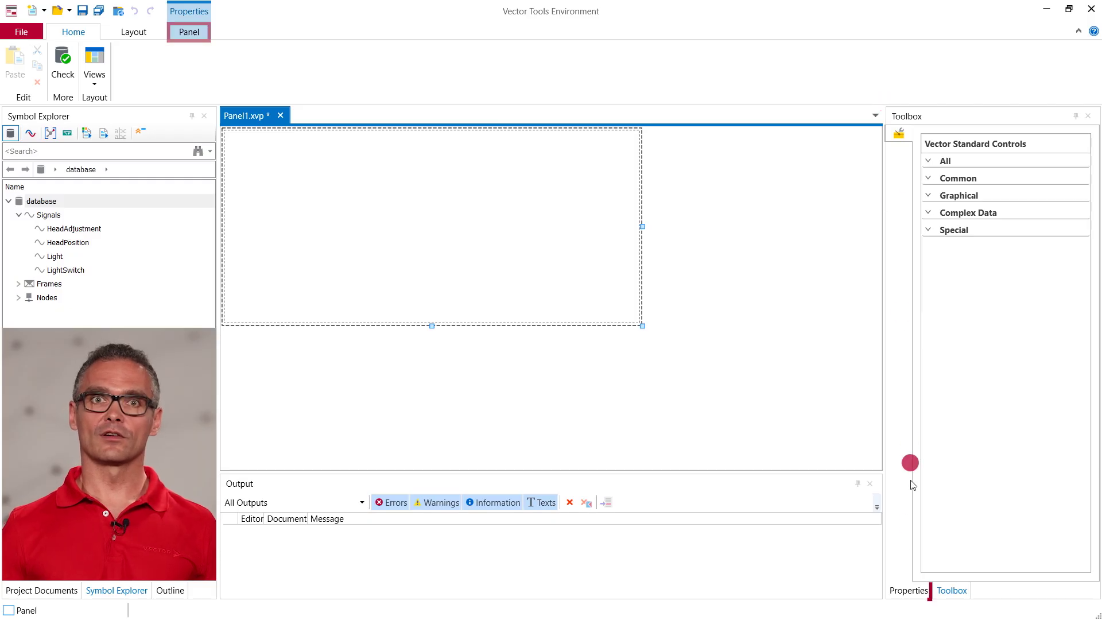
left_click(912, 591)
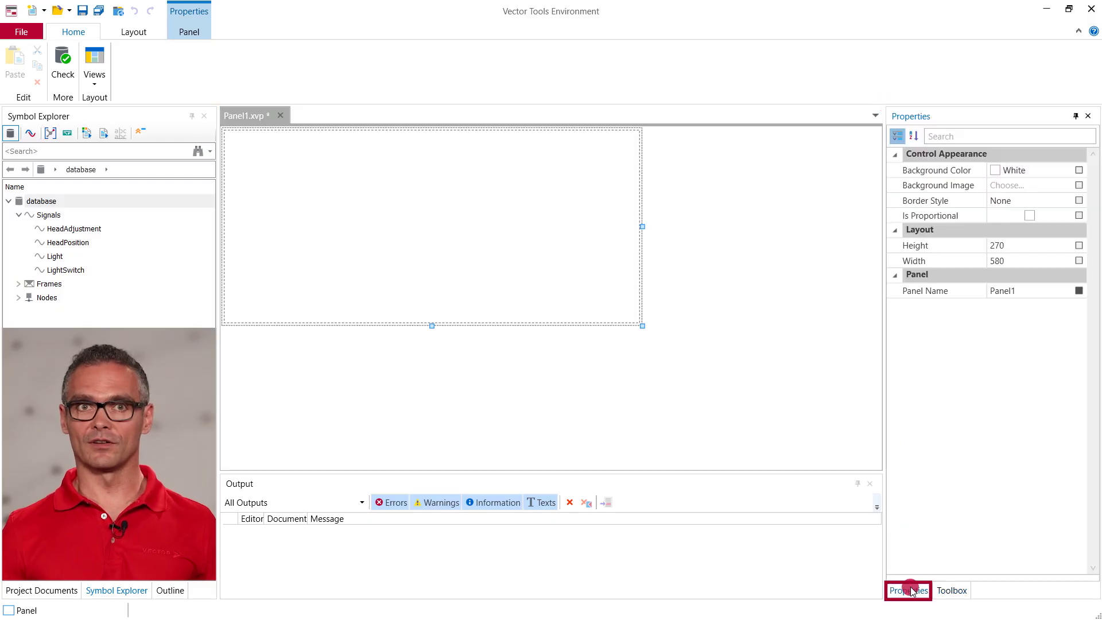
left_click(1024, 290)
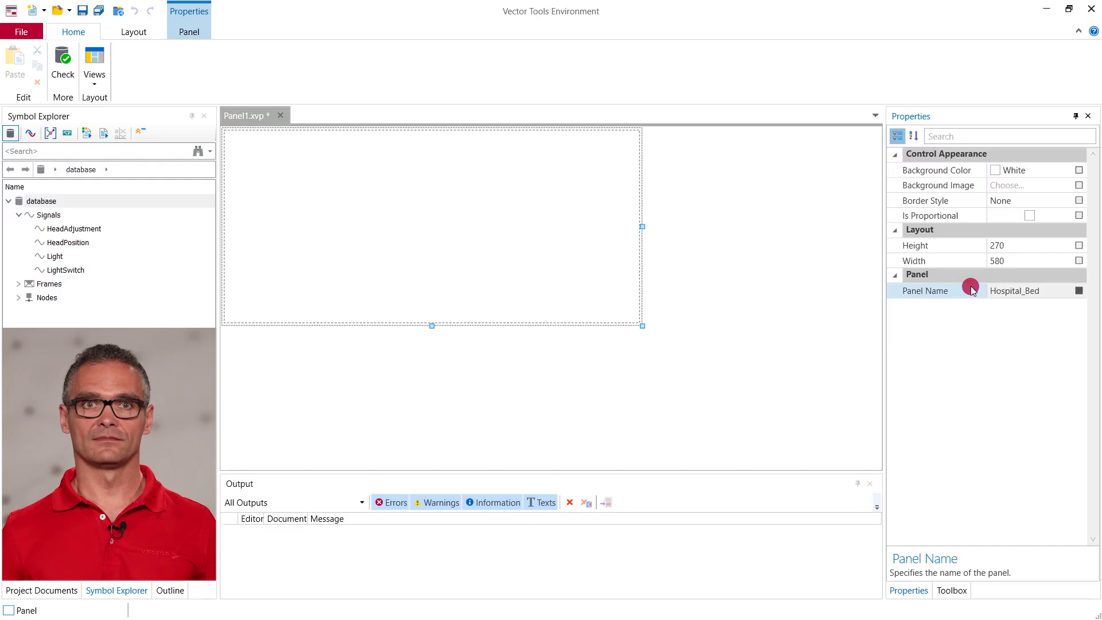
left_click(945, 591)
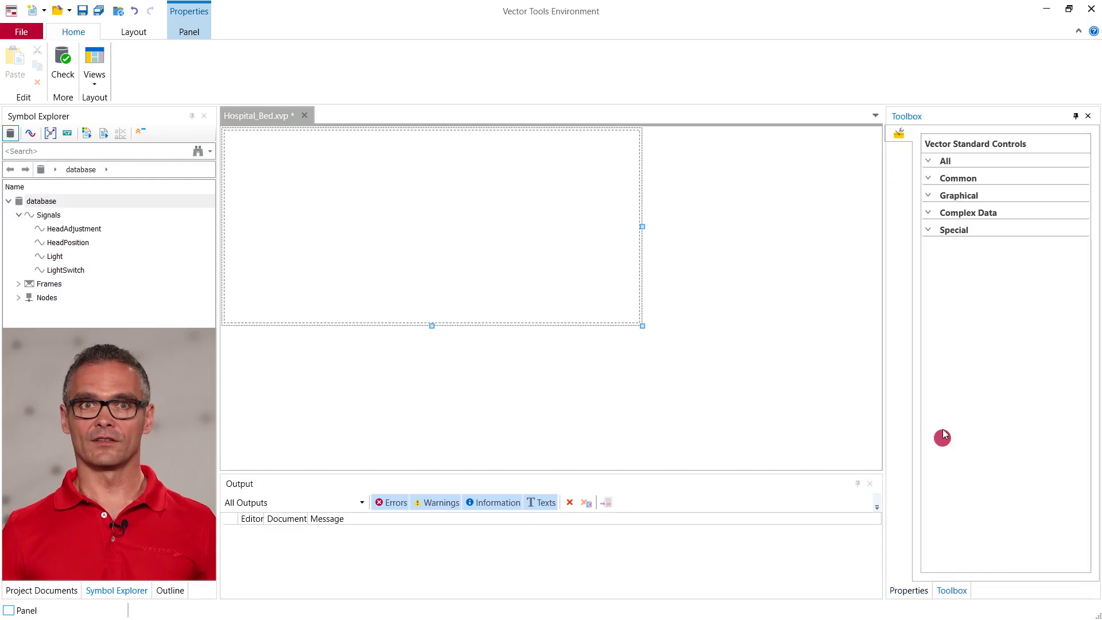
Place a Picture Box at the top-left of the Hospital_Bed panel.
left_click(930, 161)
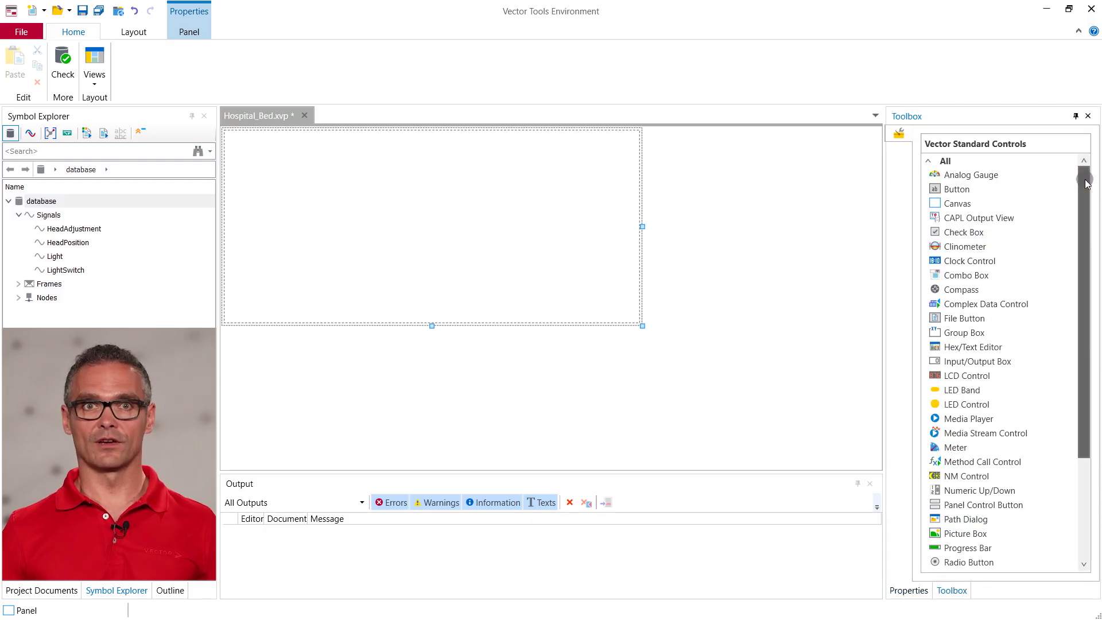
left_click_drag(1085, 172, 1071, 322)
left_click(991, 377)
left_click_drag(970, 390, 228, 134)
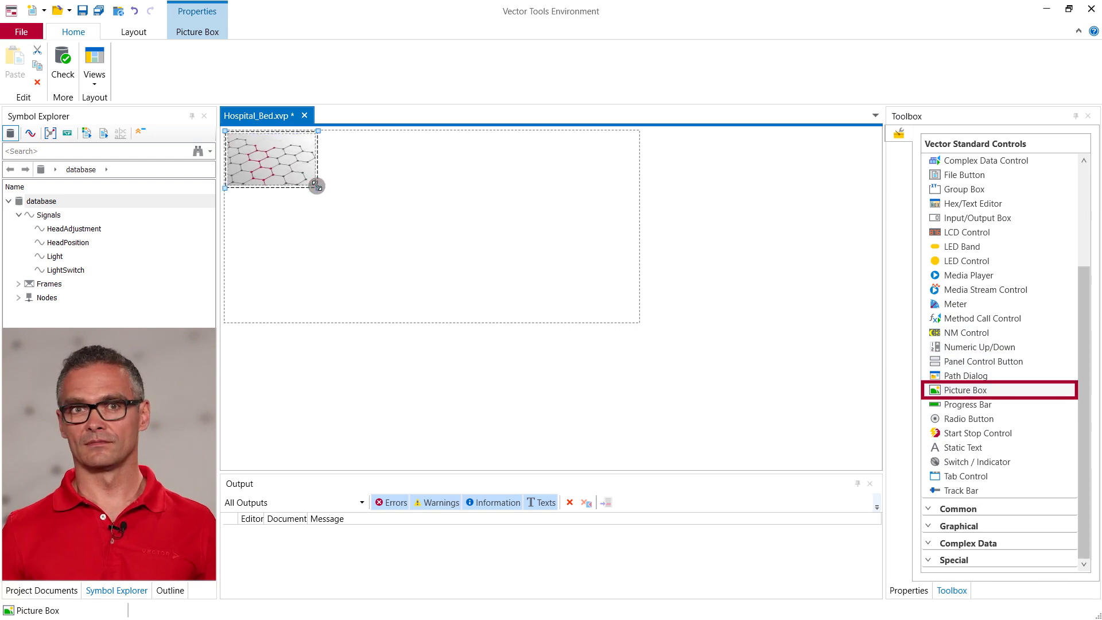
Enlarge the Picture Box and narrow the panel to fit it.
left_click_drag(317, 186, 542, 320)
left_click(586, 256)
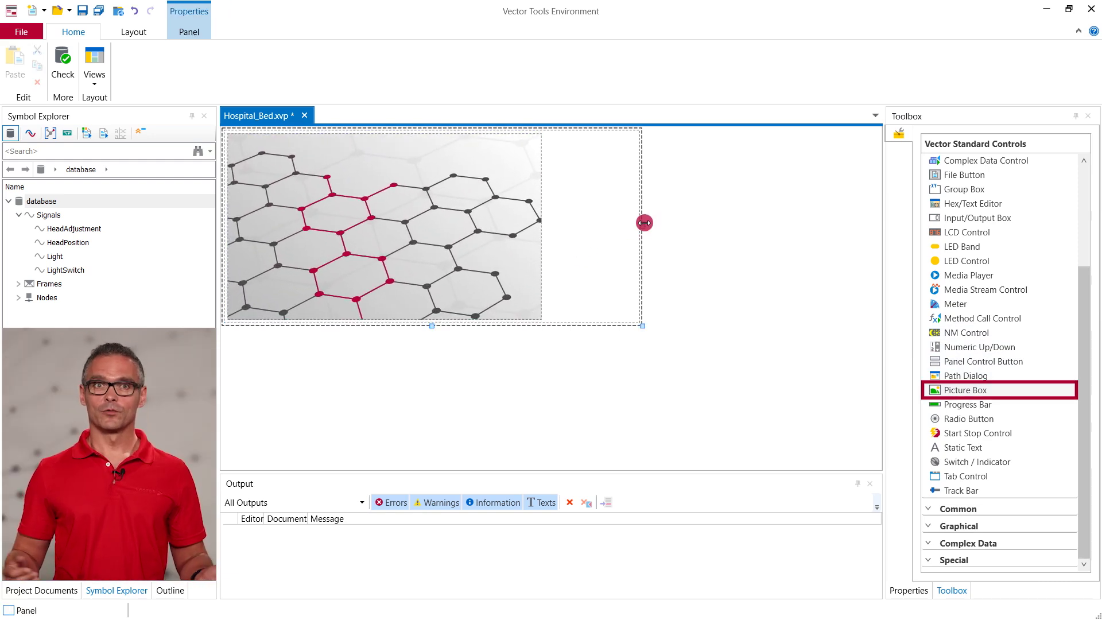
left_click_drag(645, 223, 549, 226)
left_click(543, 226)
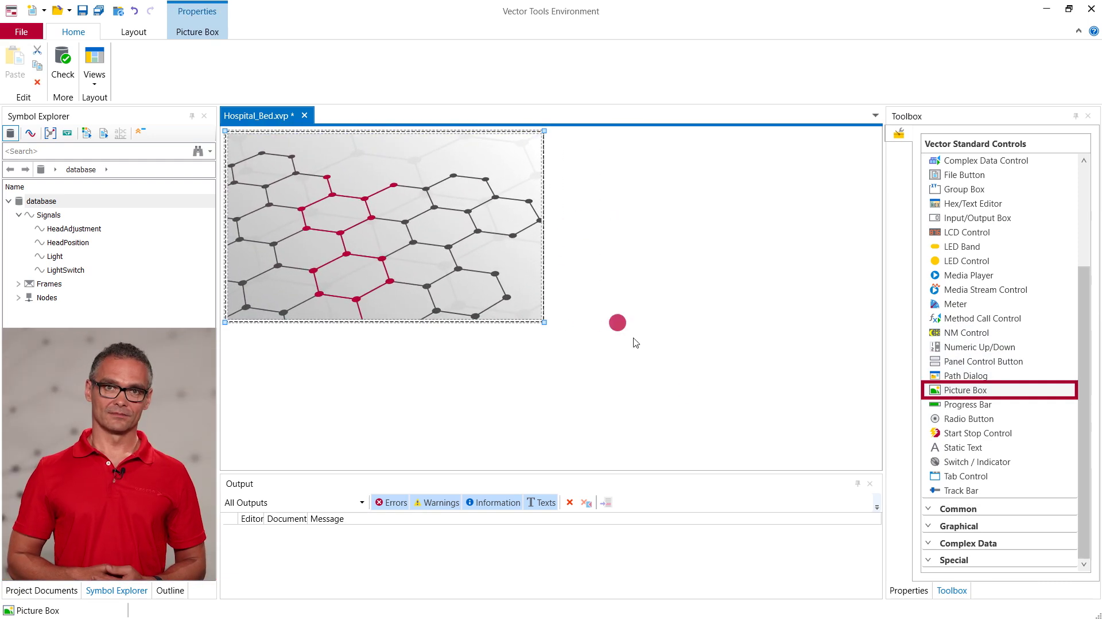
Set the Picture Box image to Panels\GraphicalElements\BedSetup.png.
left_click(904, 588)
left_click(1053, 184)
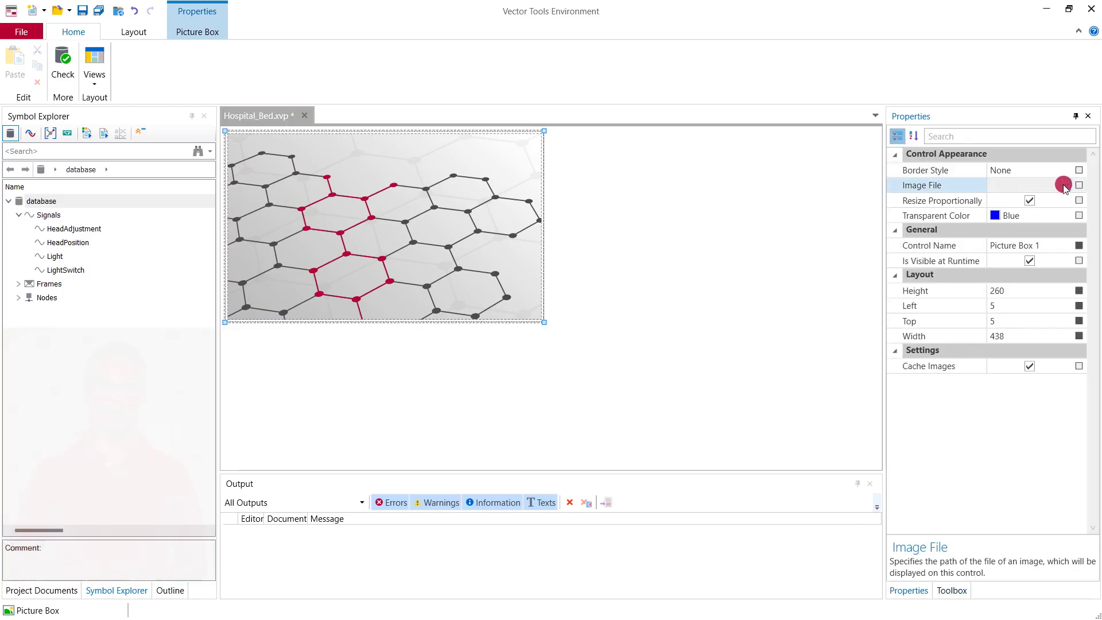
left_click(1063, 185)
double_click(170, 144)
double_click(120, 117)
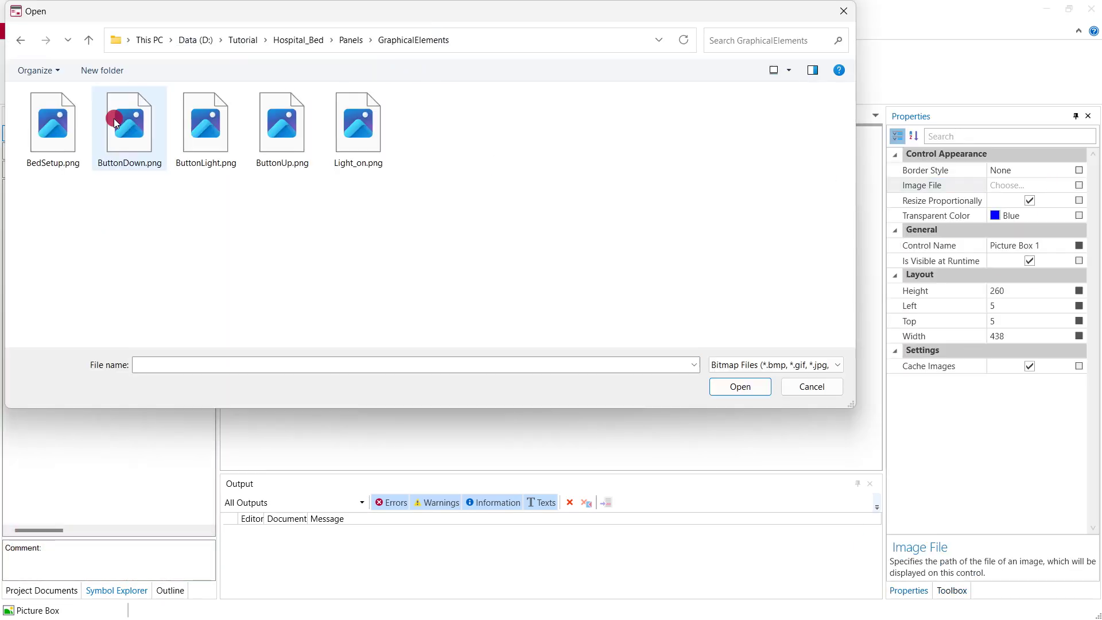
double_click(57, 132)
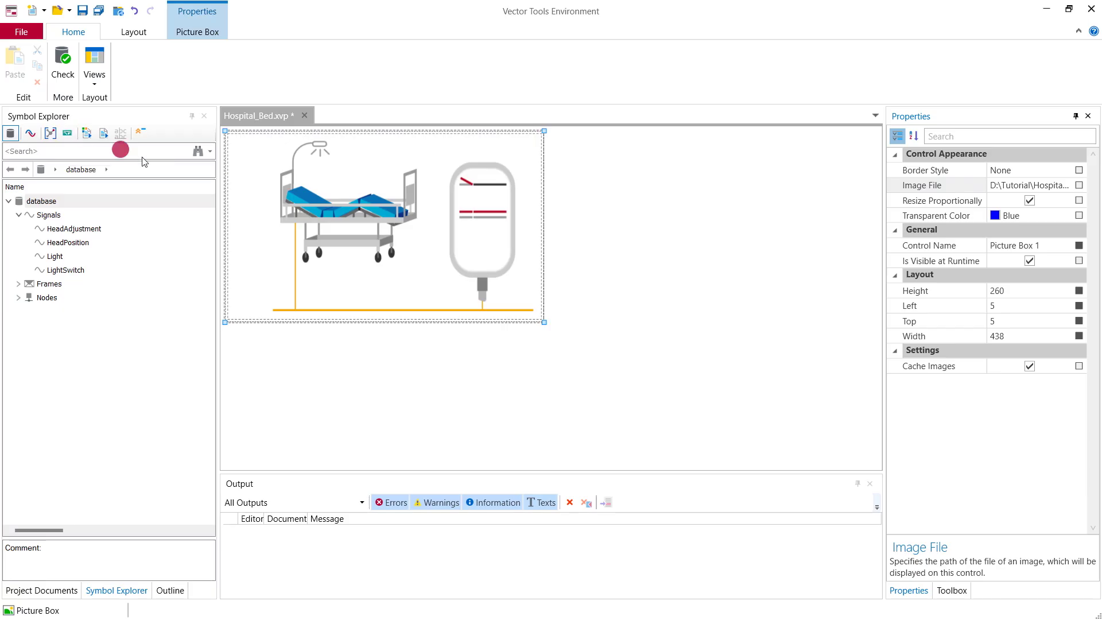
left_click(953, 591)
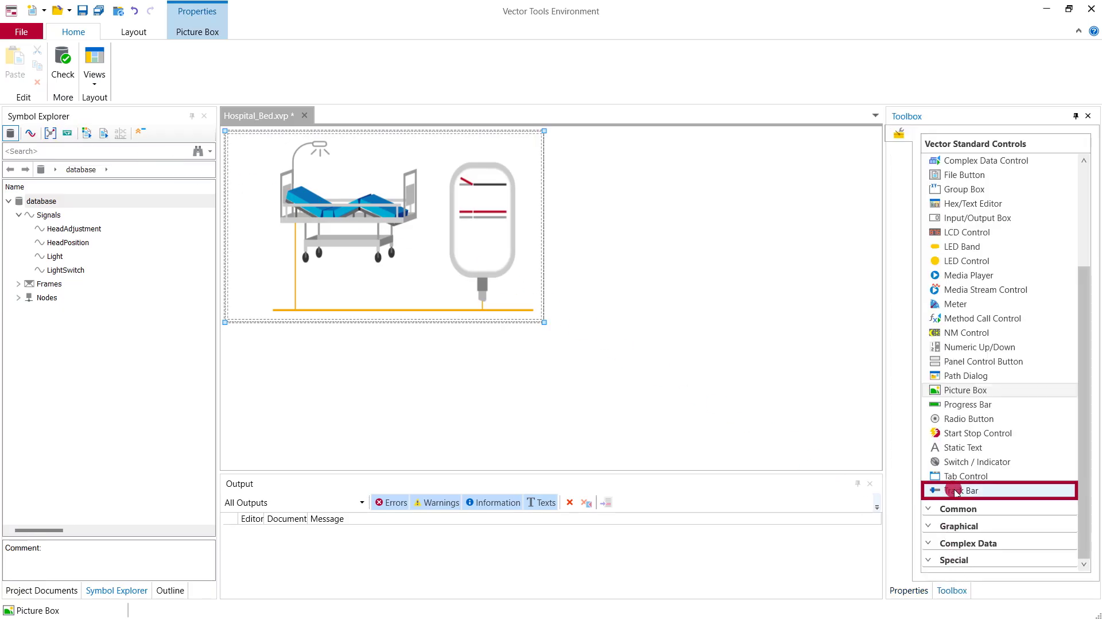
Add a Track Bar at the panel's top-left and make it vertical.
left_click_drag(955, 492, 283, 175)
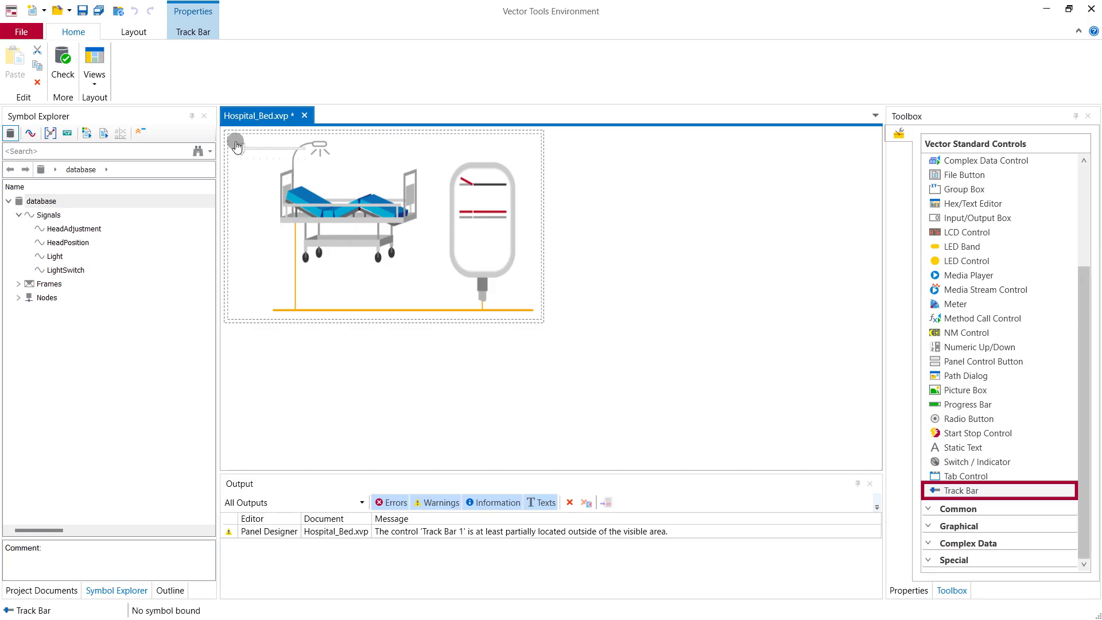
left_click_drag(237, 146, 240, 148)
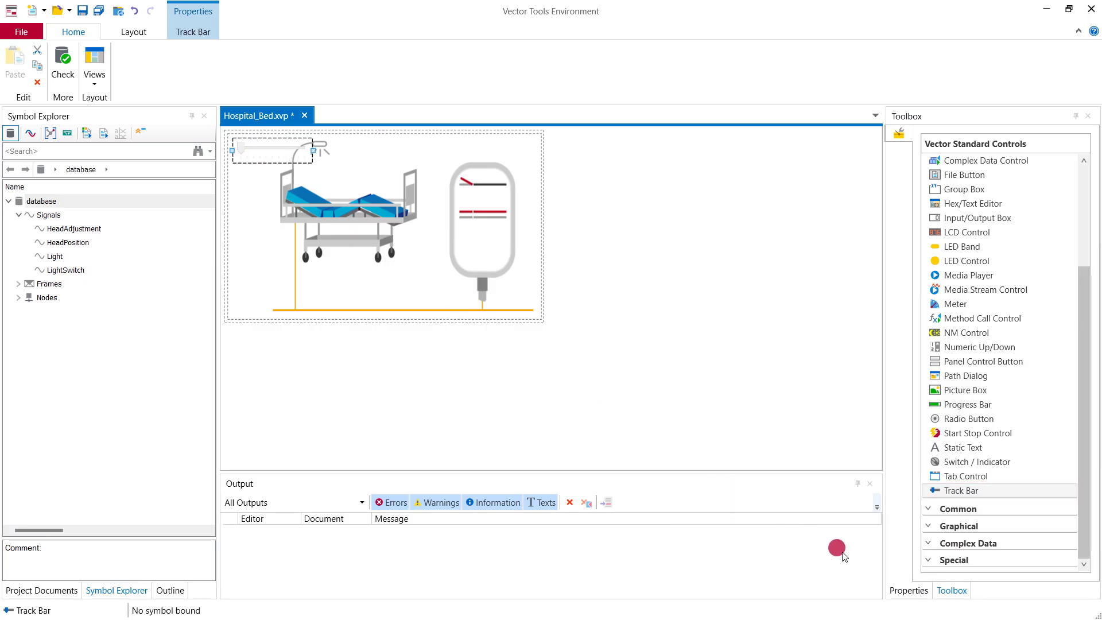
left_click(903, 590)
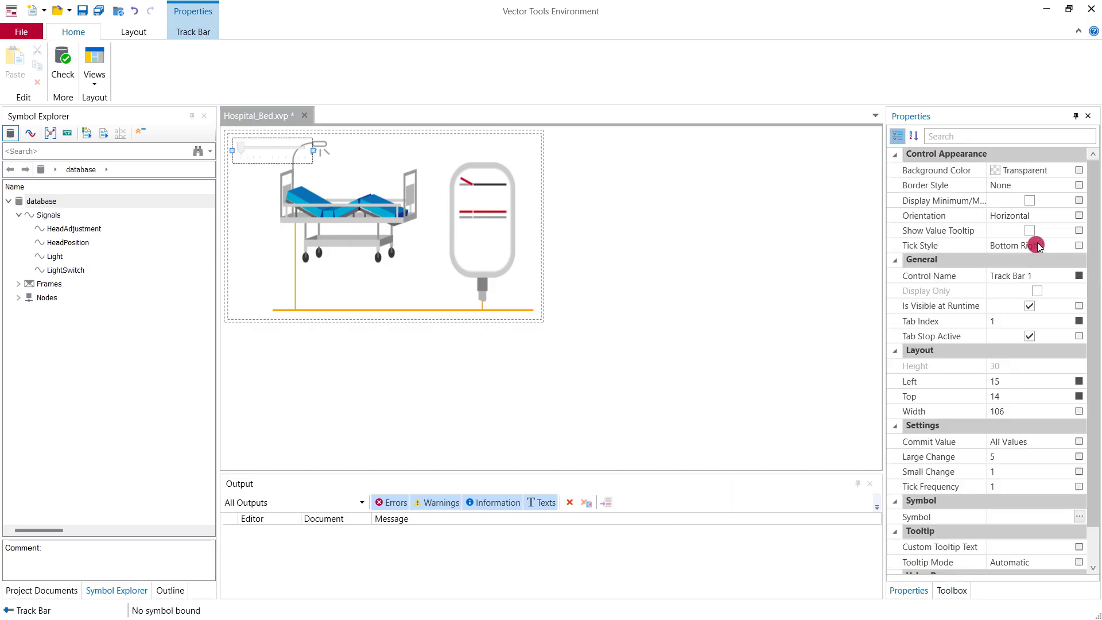
left_click(1047, 218)
left_click(1059, 245)
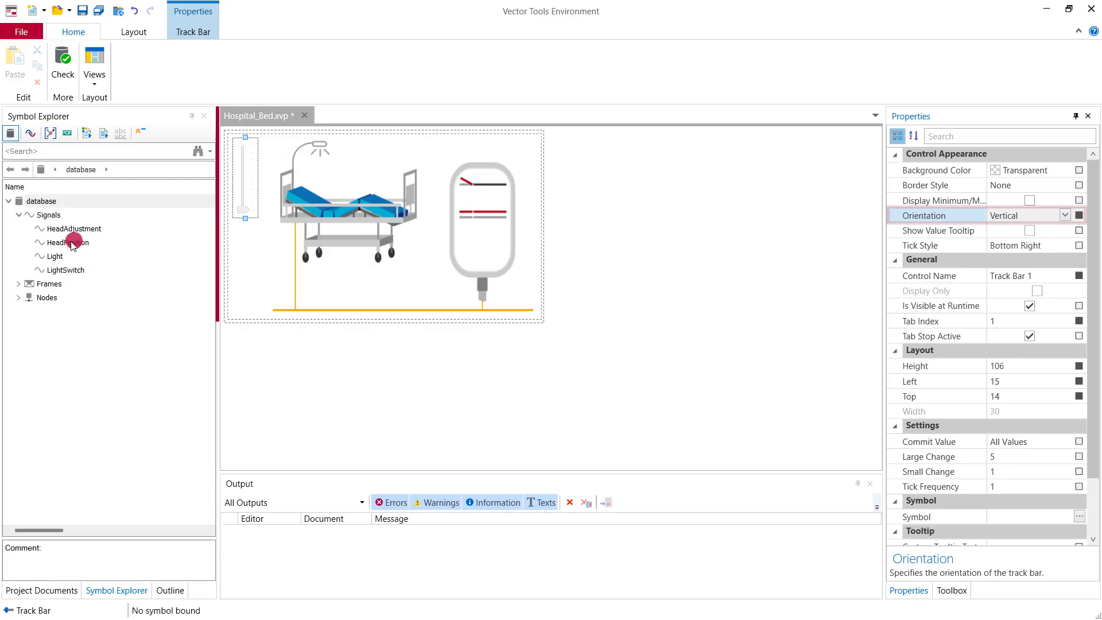
Bind the HeadPosition signal to the track bar and set its maximum to 255.
left_click_drag(72, 243, 92, 234)
left_click_drag(243, 179, 243, 174)
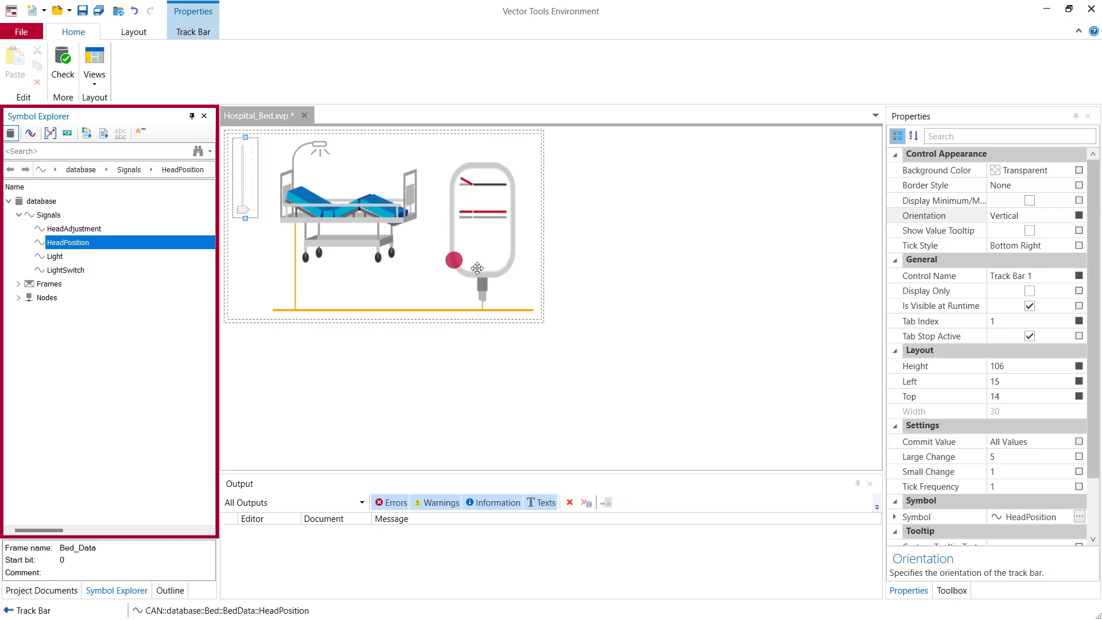
scroll(1062, 418, "down", 2)
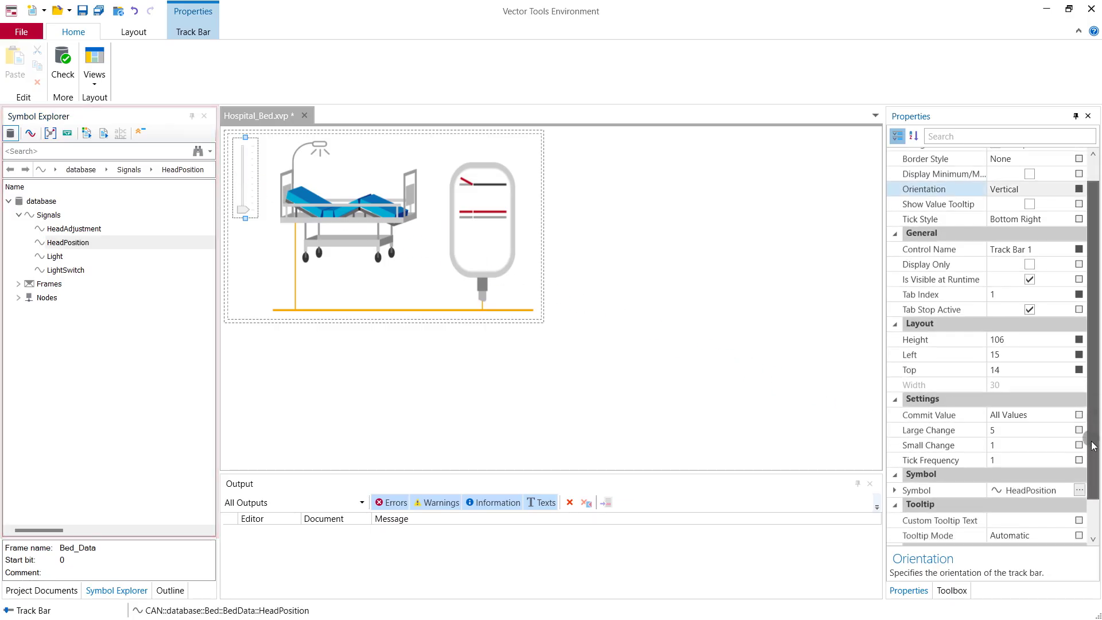
left_click(1006, 523)
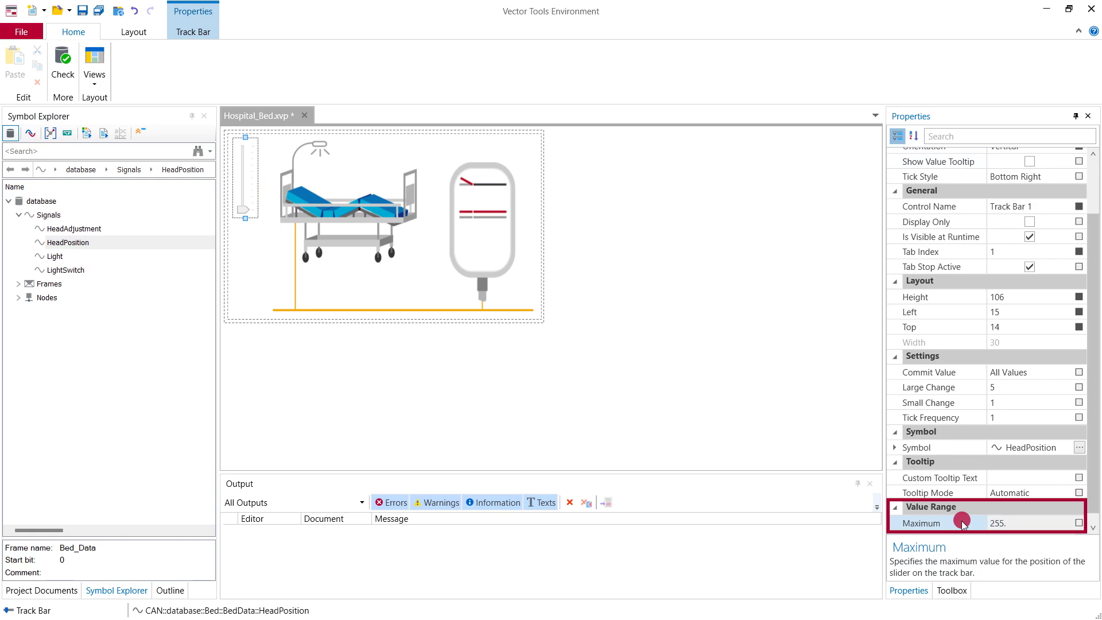
type("255")
left_click(840, 421)
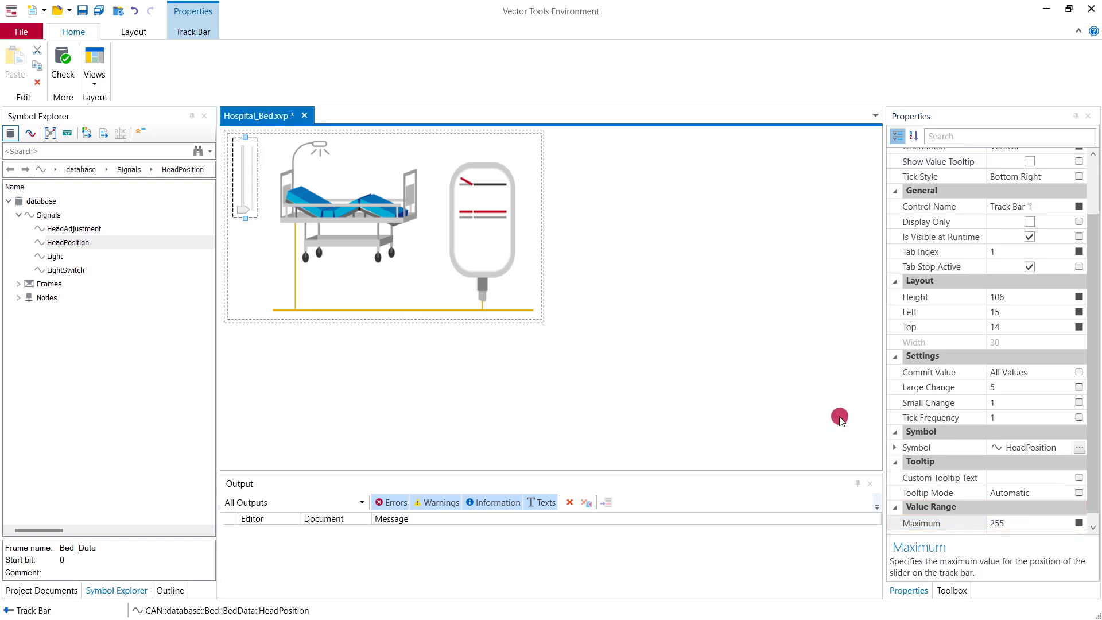
Add a button on the bed controller bound to HeadAdjustment, sending -1 when pressed.
left_click(950, 590)
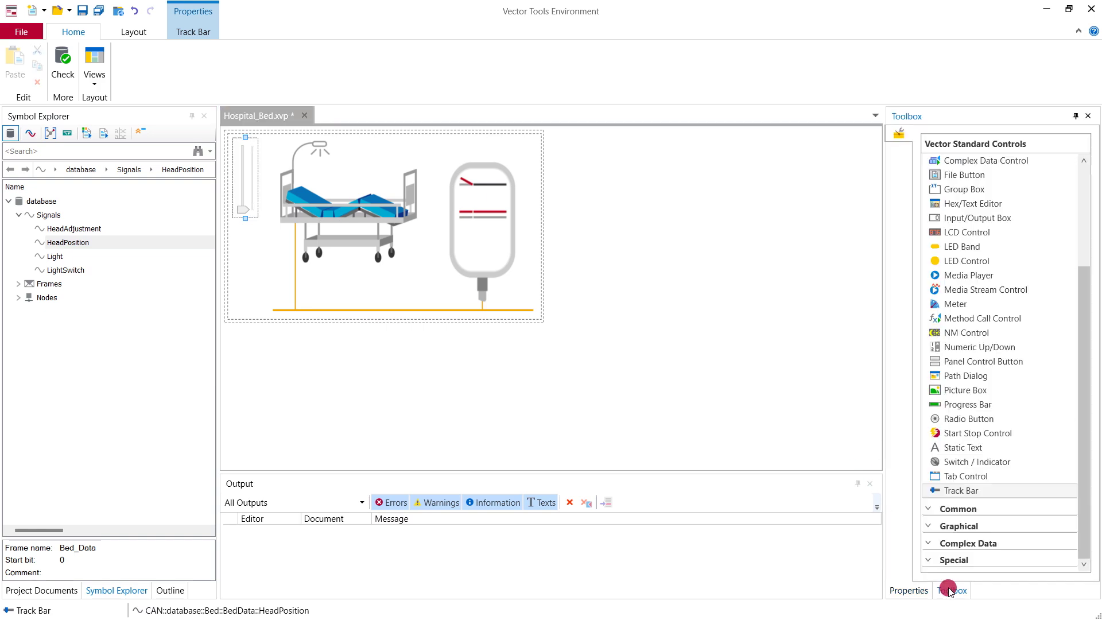
left_click_drag(1083, 278, 458, 228)
left_click(455, 221)
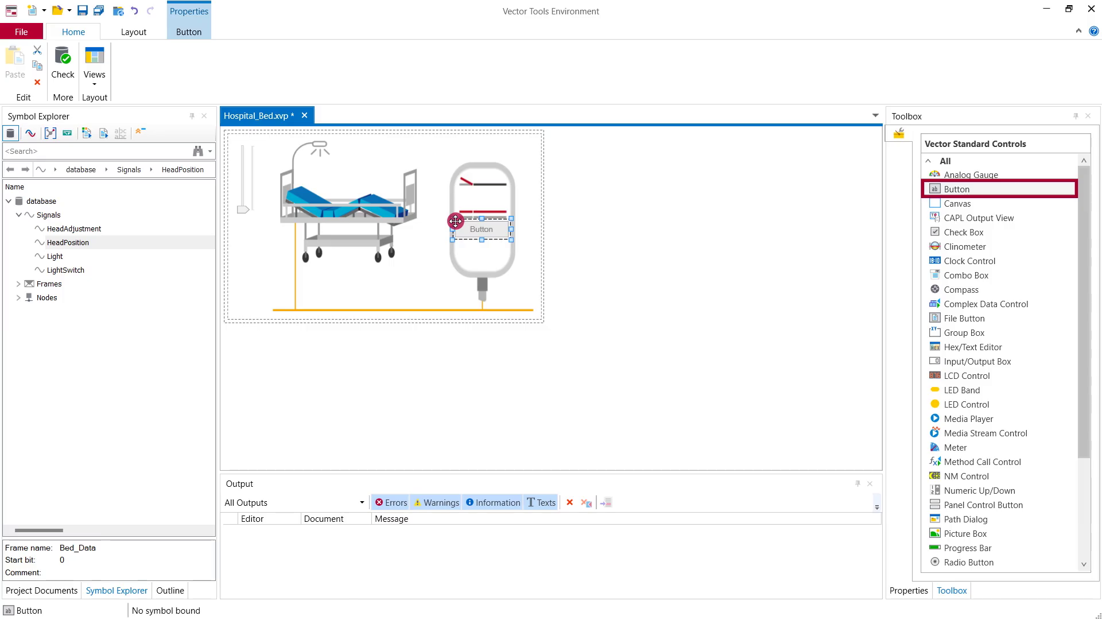
left_click_drag(86, 229, 479, 232)
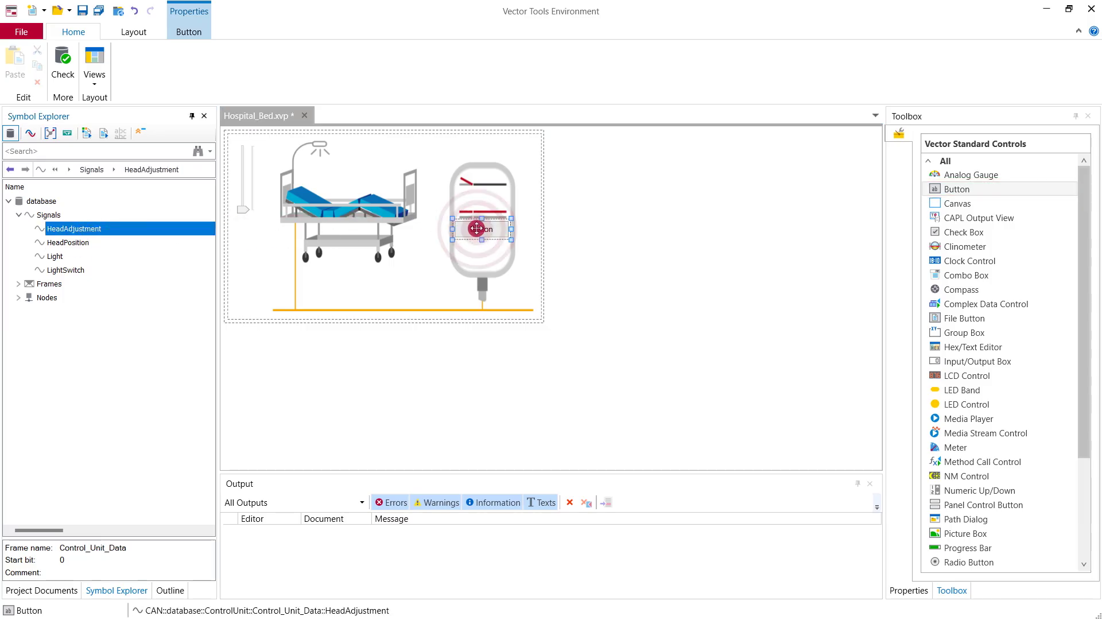
left_click(908, 591)
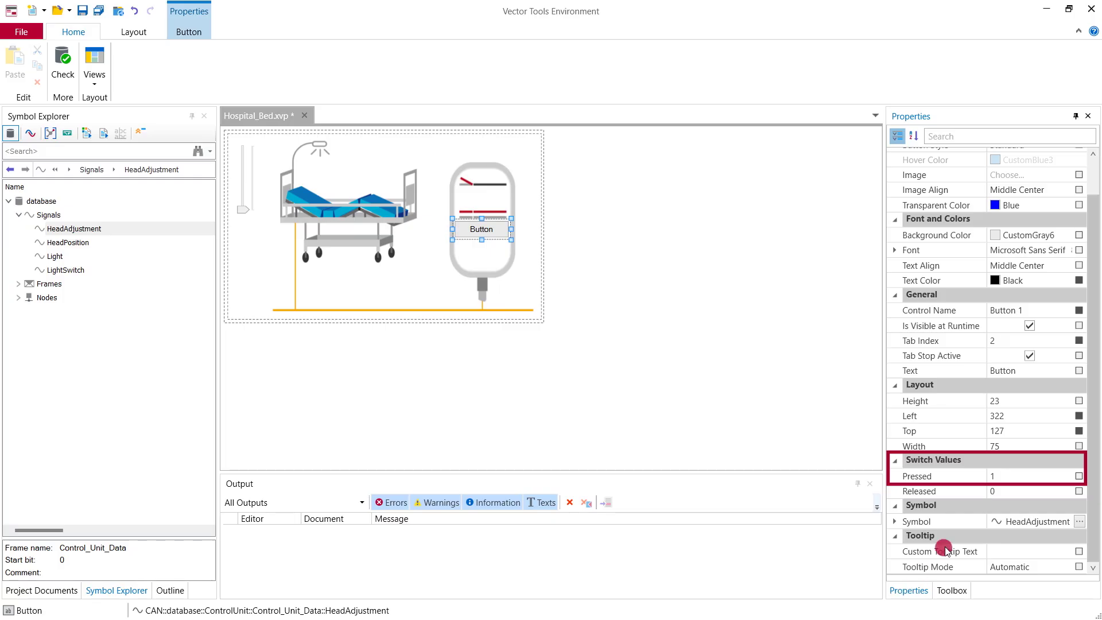
left_click(1003, 475)
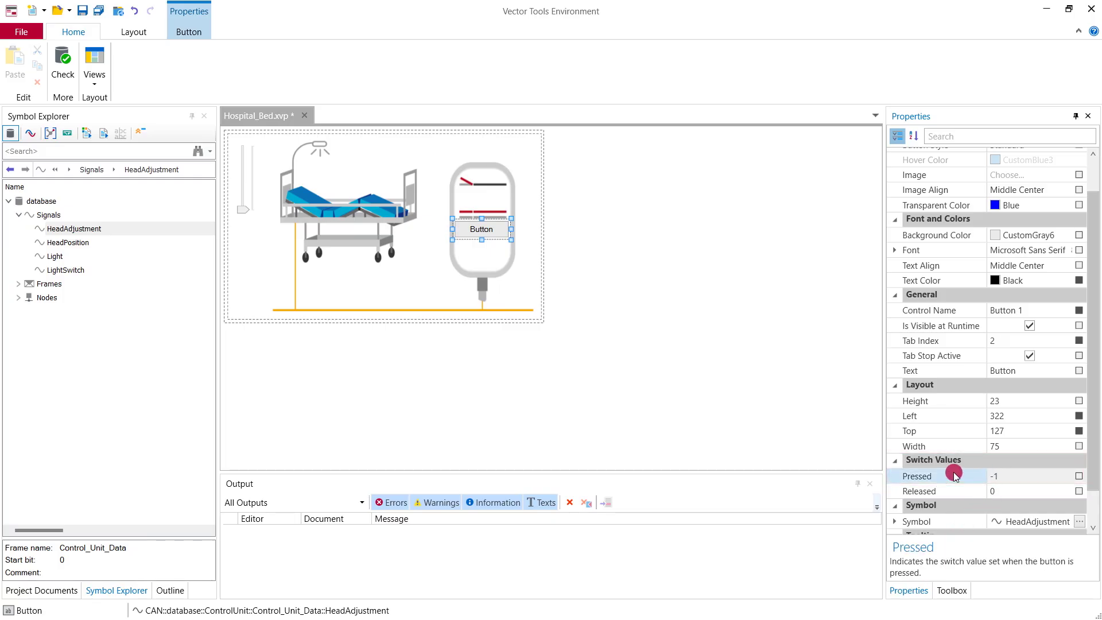
Give the button the ButtonDown.png image and clear its caption text.
left_click(1042, 174)
left_click(1062, 174)
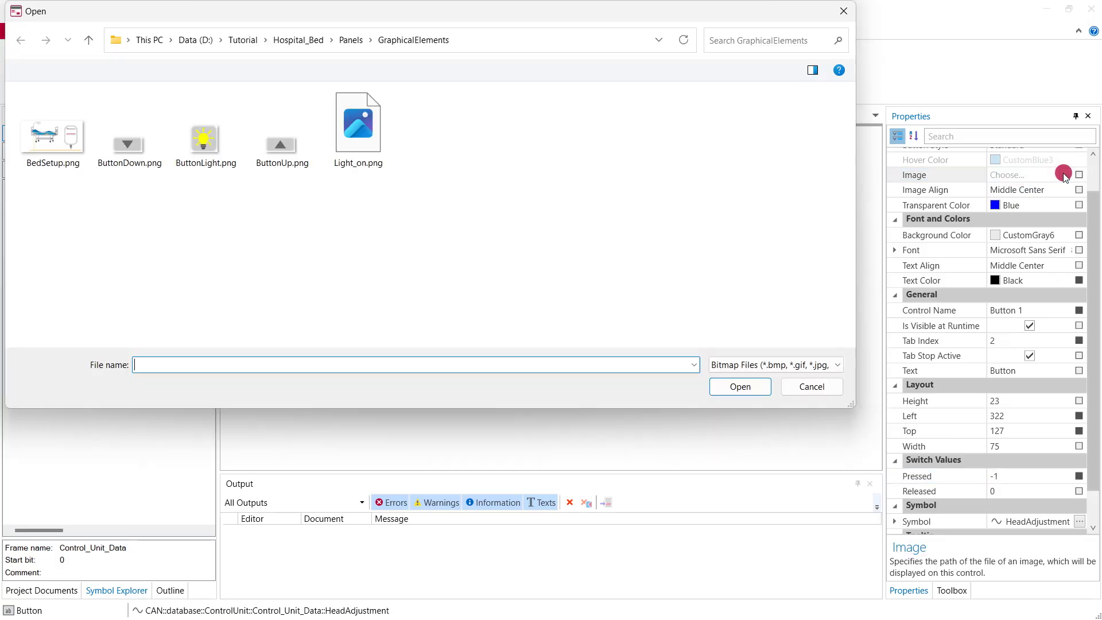
double_click(123, 146)
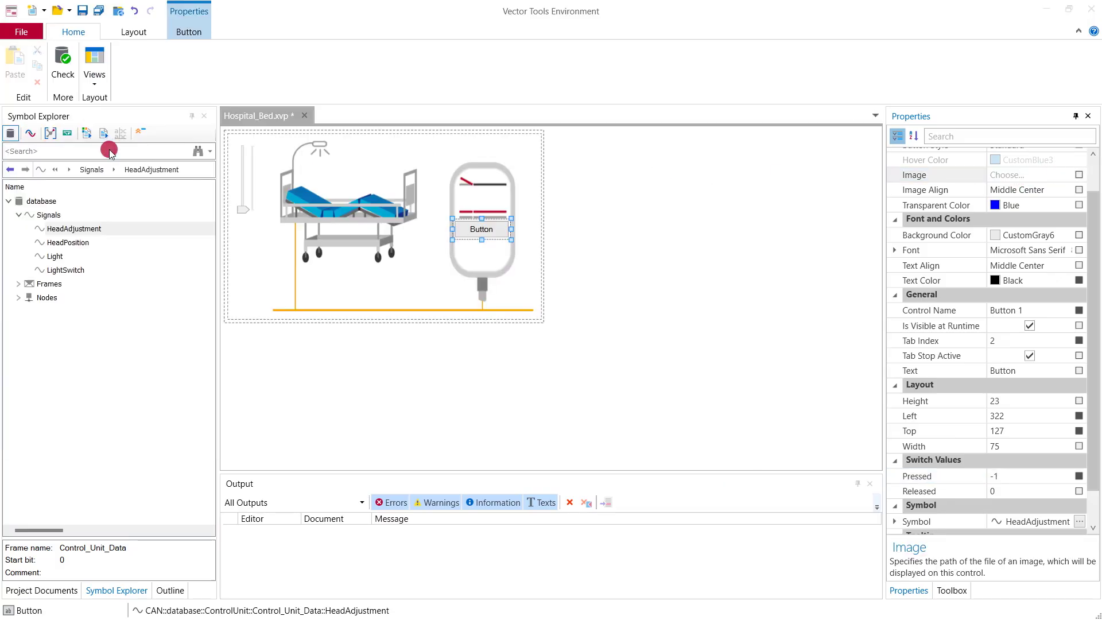
left_click(1013, 370)
left_click(993, 370)
key("Delete")
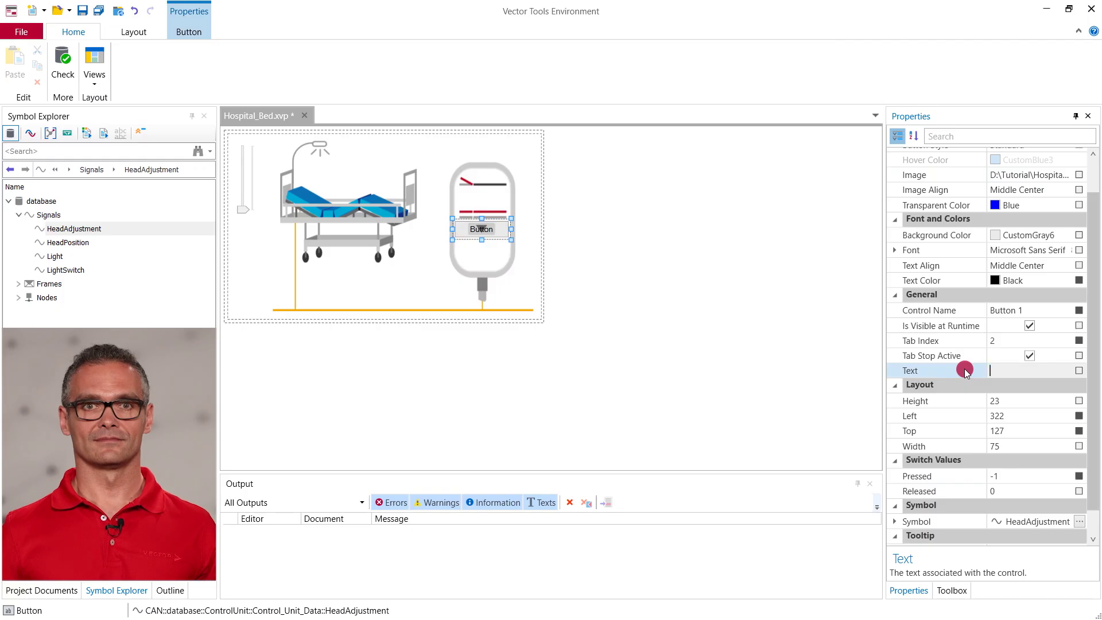
left_click(818, 374)
Add a second HeadAdjustment button above the down arrow with ButtonUp.png and no caption.
left_click(952, 590)
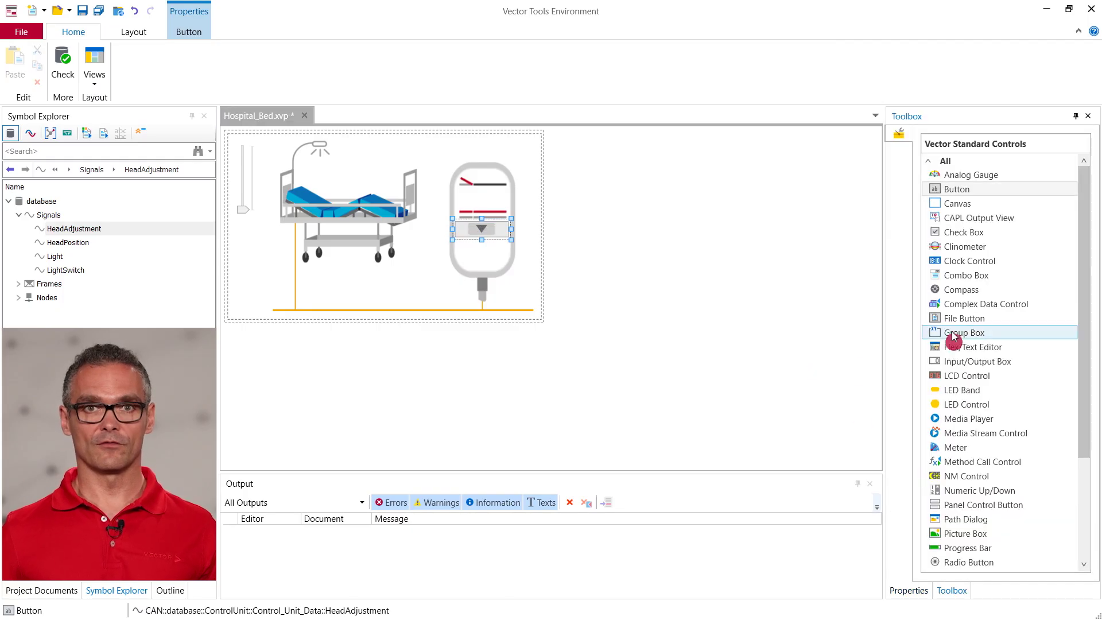
left_click_drag(933, 189, 465, 199)
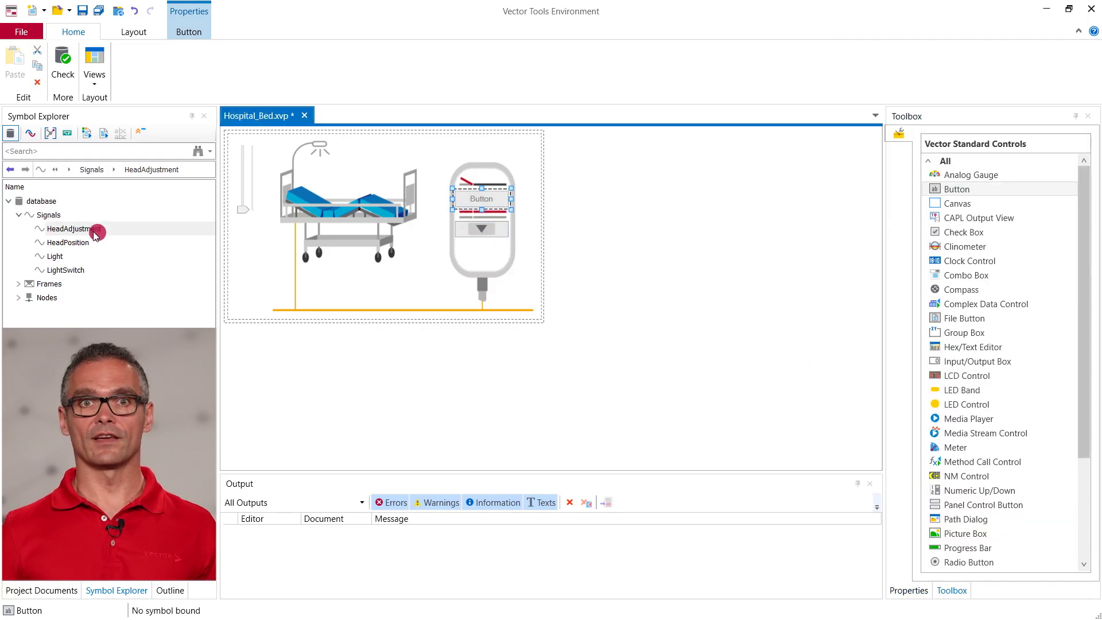
left_click_drag(138, 229, 466, 199)
left_click(901, 587)
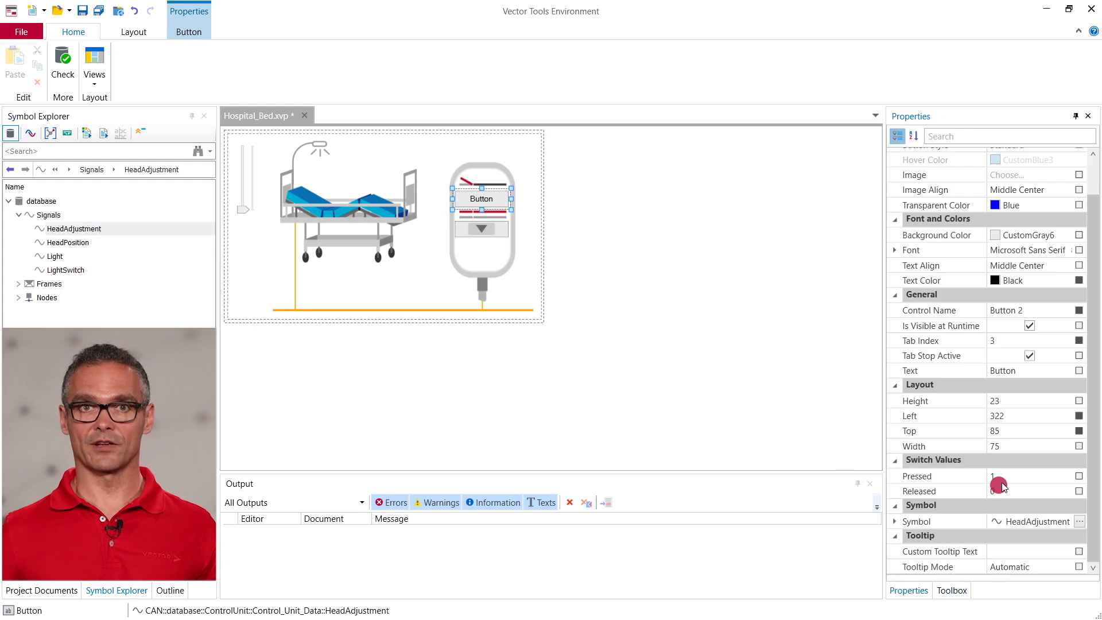
left_click(1065, 173)
double_click(290, 152)
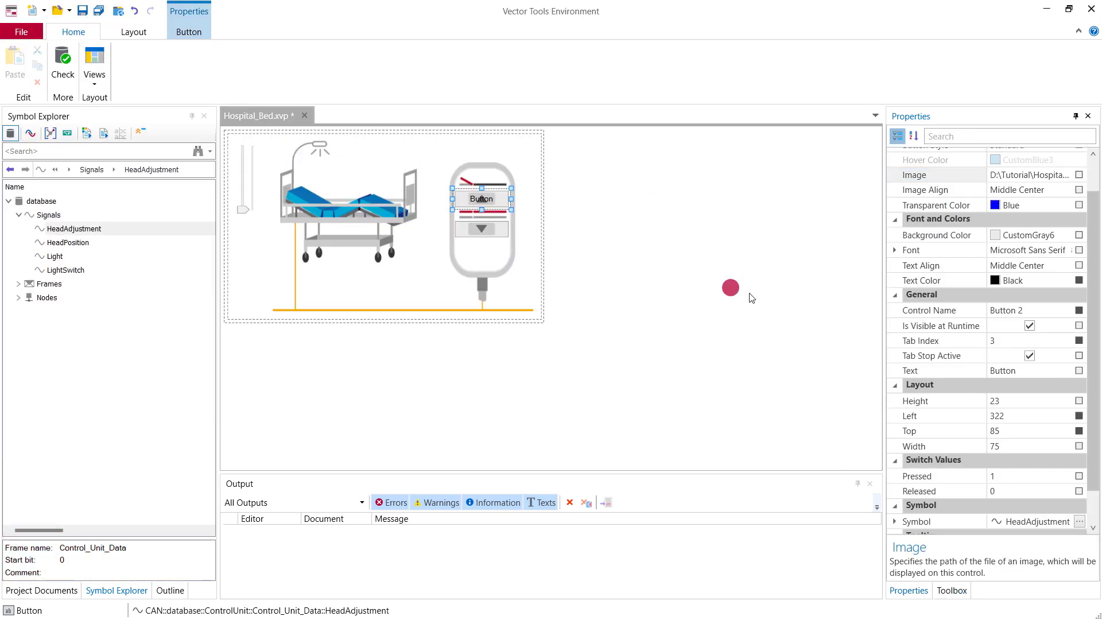
left_click(996, 371)
left_click(838, 376)
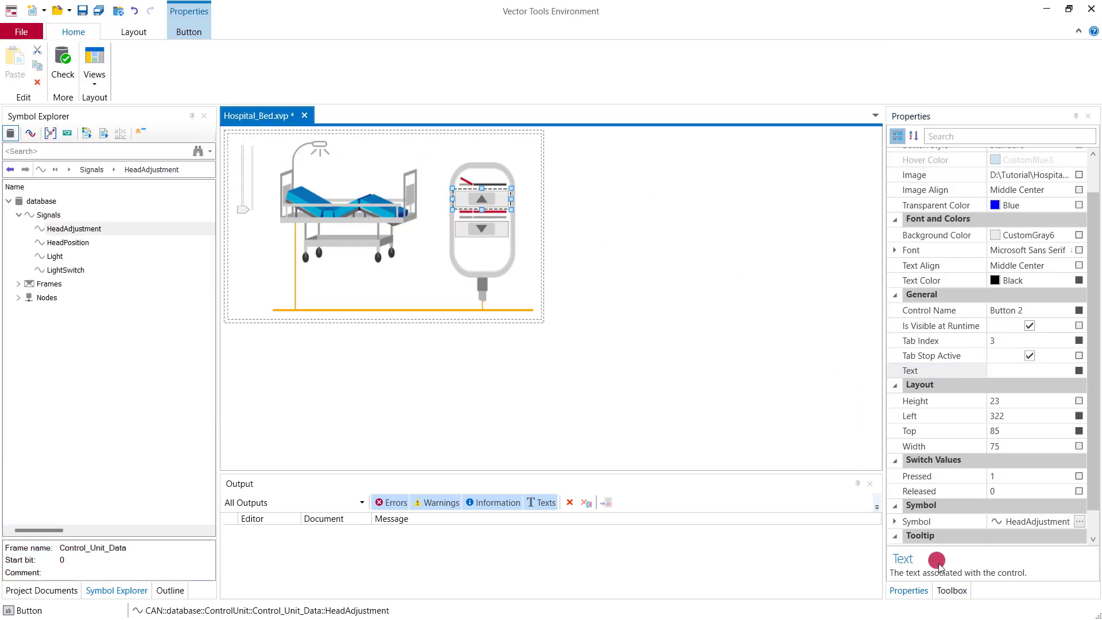
Add a third button bound to LightSwitch with ButtonLight.png and no caption.
left_click(951, 590)
left_click_drag(957, 189, 456, 241)
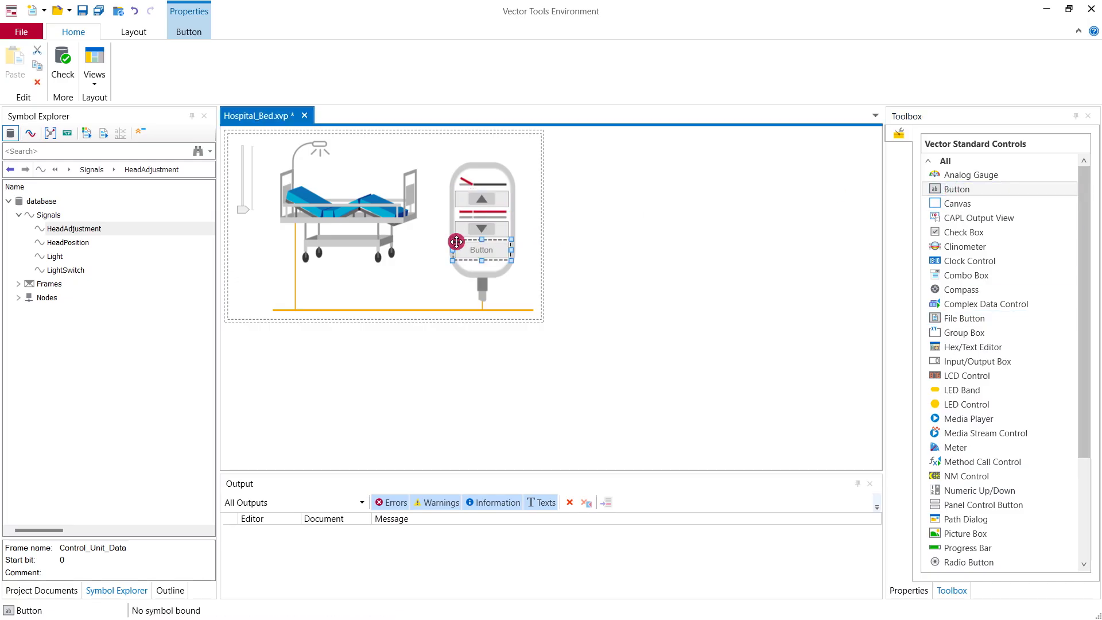
left_click_drag(113, 271, 481, 250)
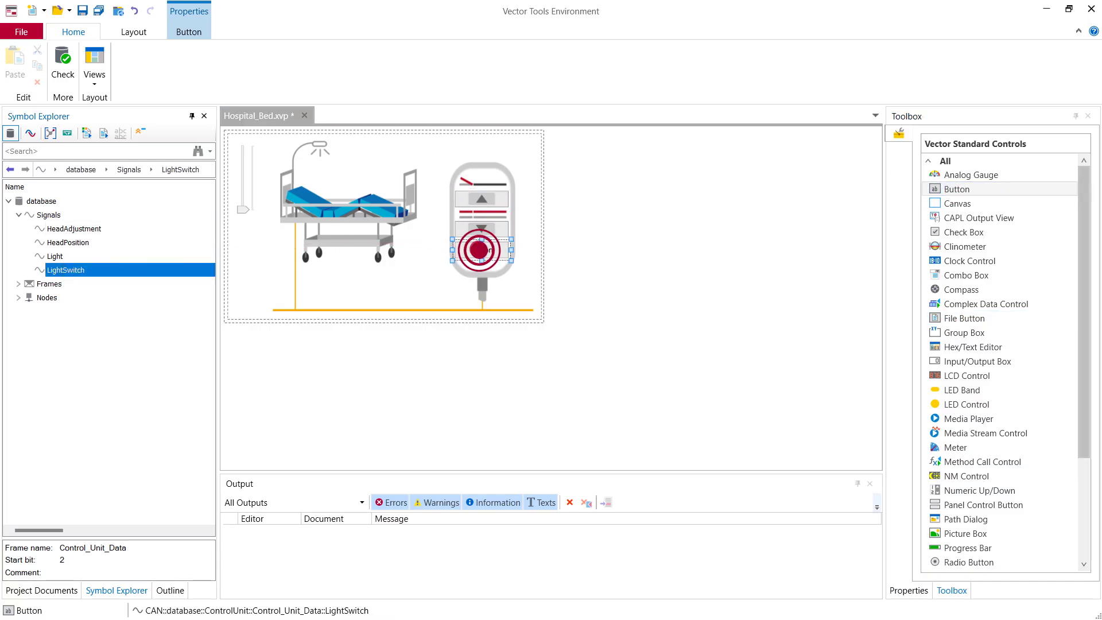
left_click(897, 592)
left_click(1030, 371)
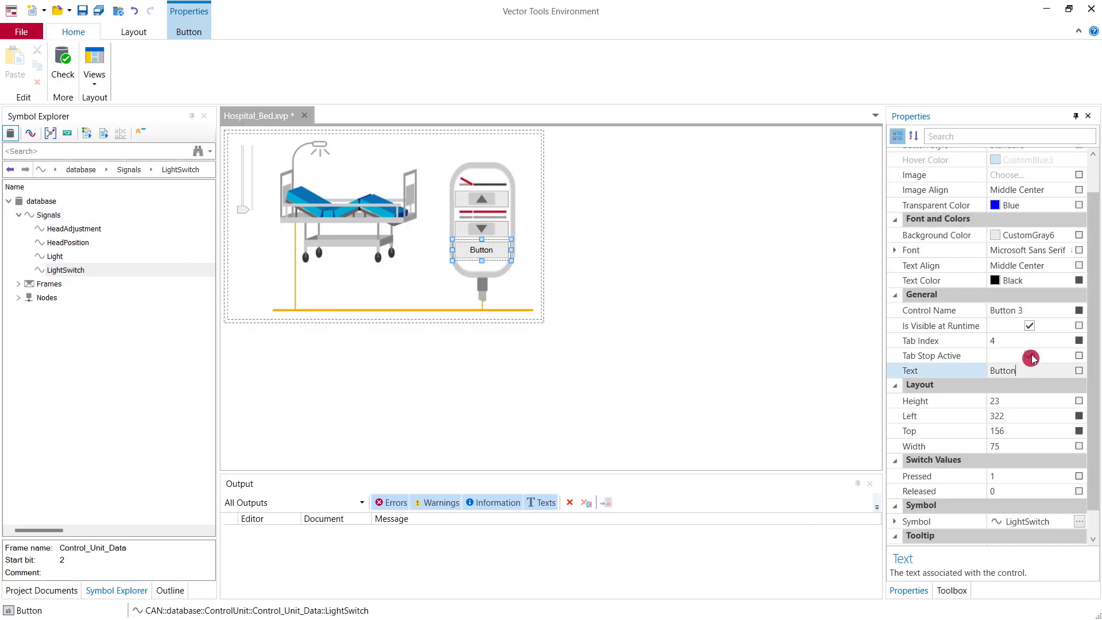
left_click(1065, 175)
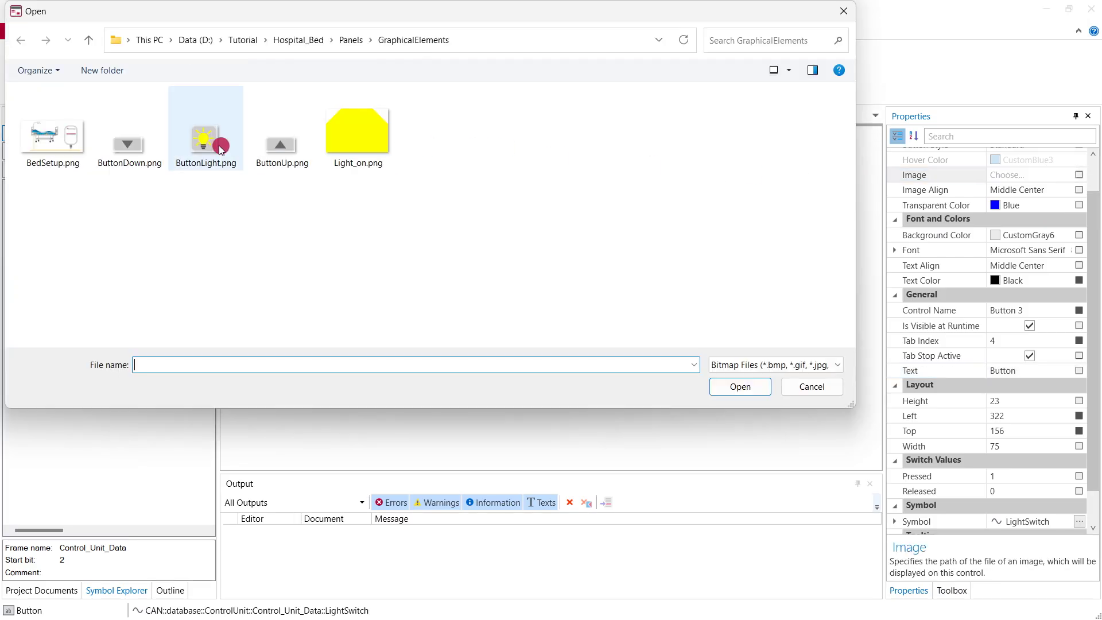
double_click(205, 150)
left_click(974, 372)
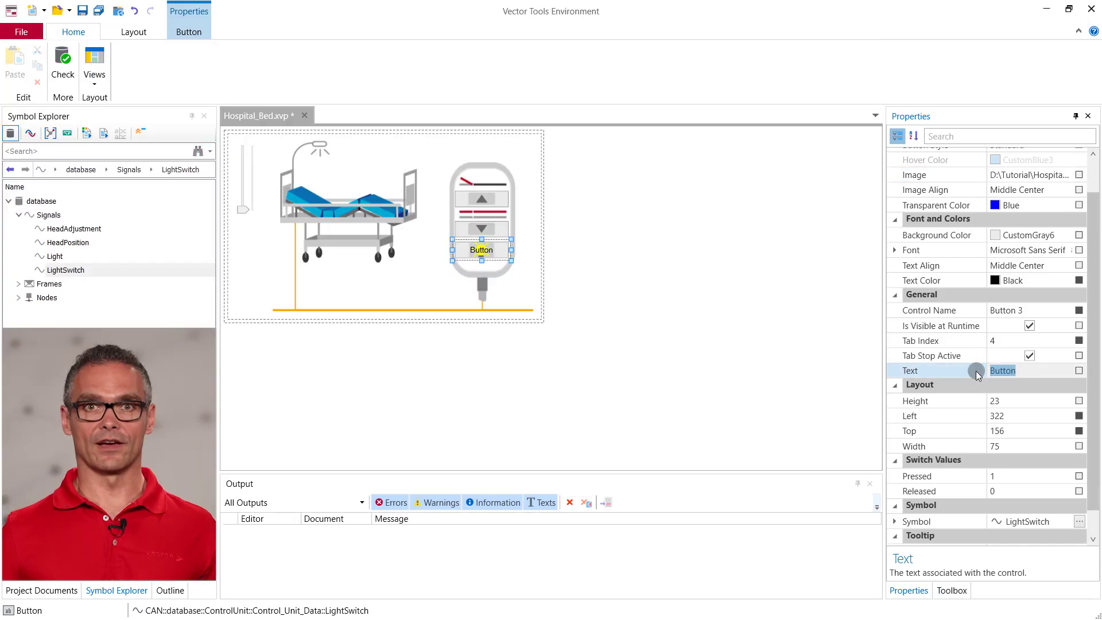
key("BackSpace")
left_click(950, 591)
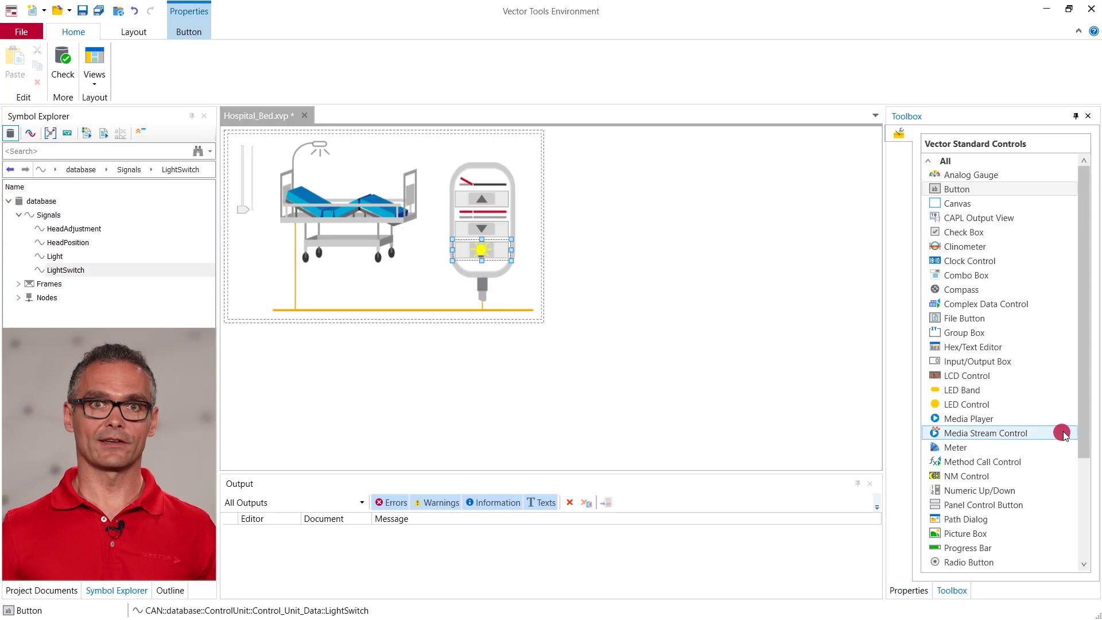
scroll(1079, 488, "down", 3)
scroll(1062, 508, "down", 1)
Add a Picture Box showing Light_on.png above the bed and nudge it into place.
left_click_drag(967, 391, 321, 149)
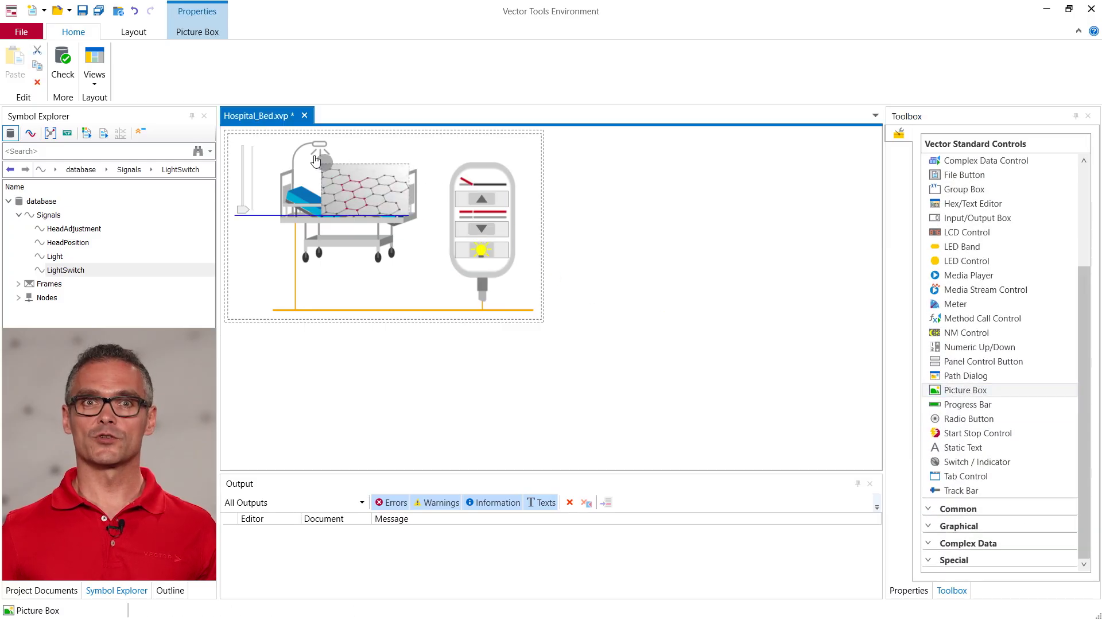
left_click(908, 591)
left_click(1056, 185)
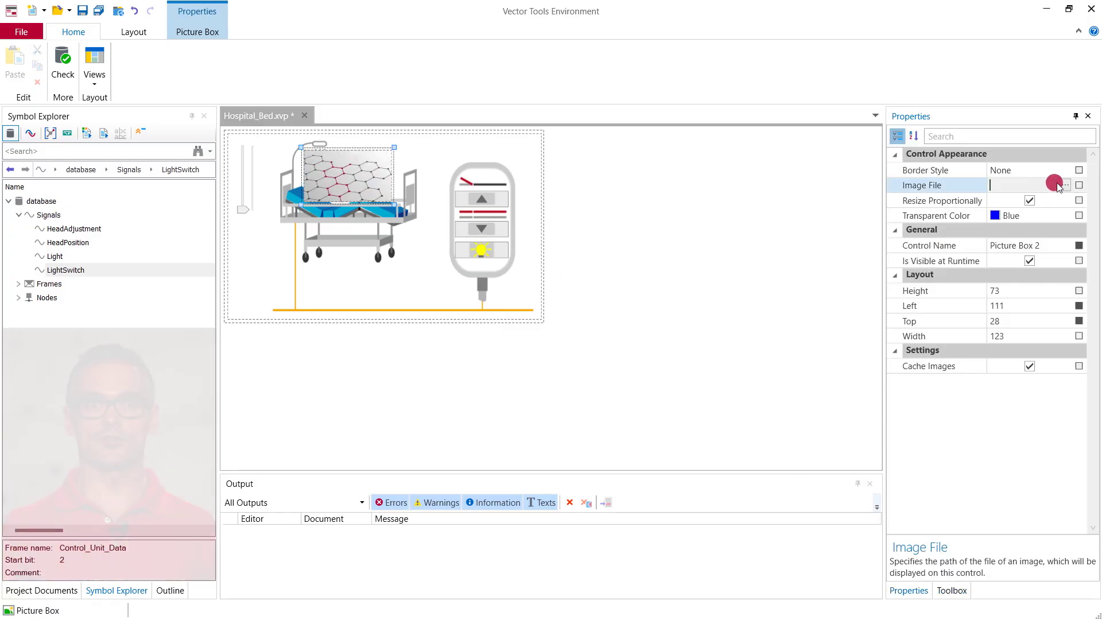
left_click(1064, 185)
double_click(366, 154)
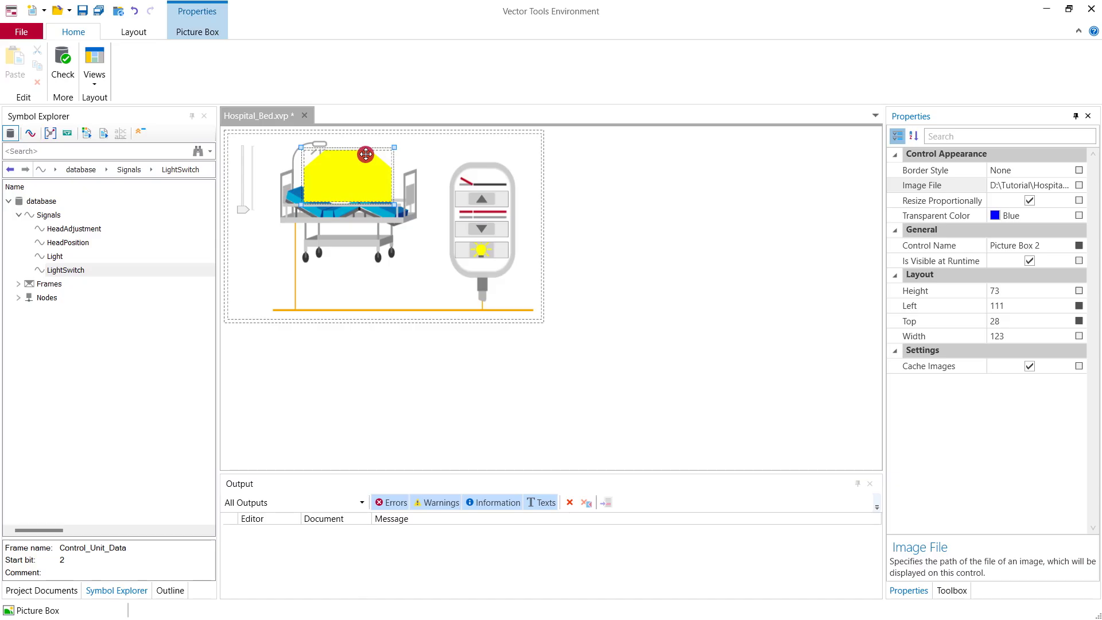
left_click(1009, 246)
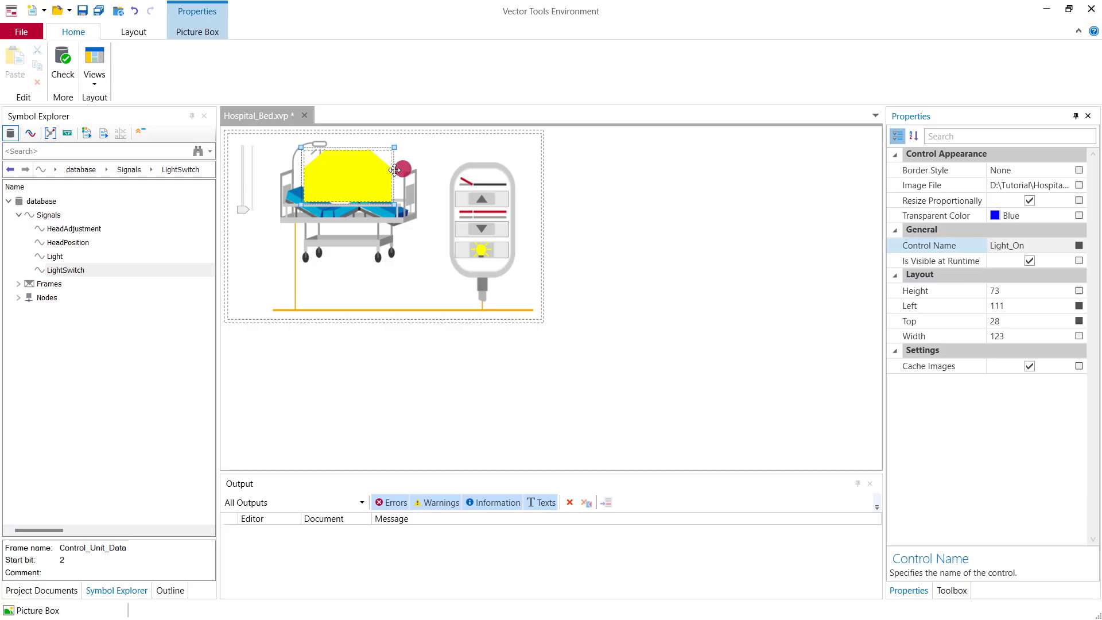
left_click_drag(395, 169, 351, 182)
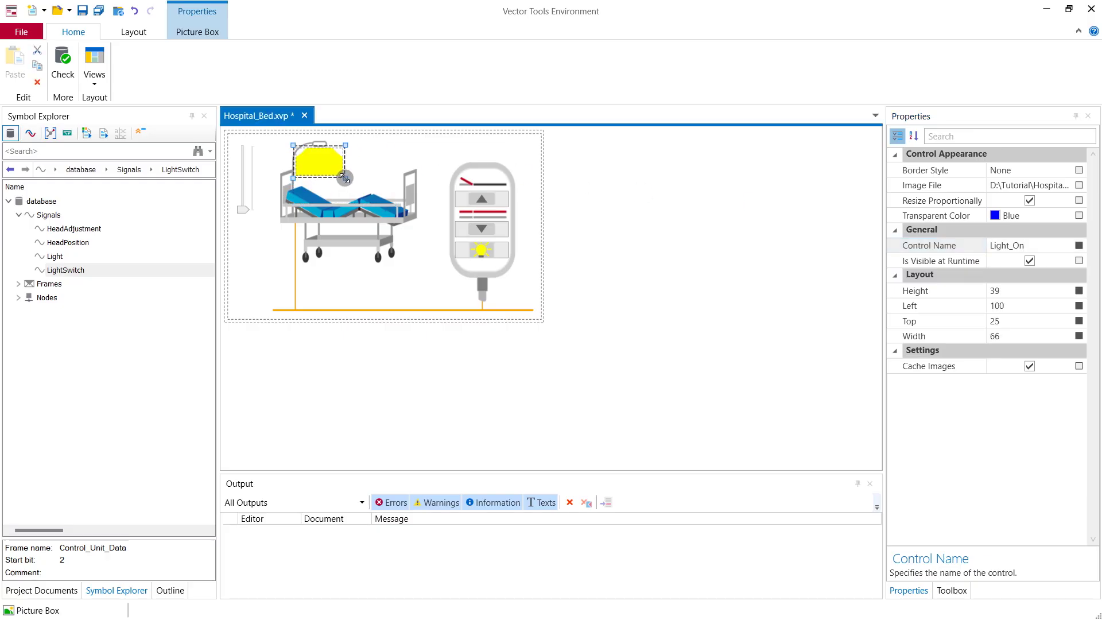
Save the panel as Hospital_Bed in the Panels folder, add it to the project, and close the designer.
left_click(87, 12)
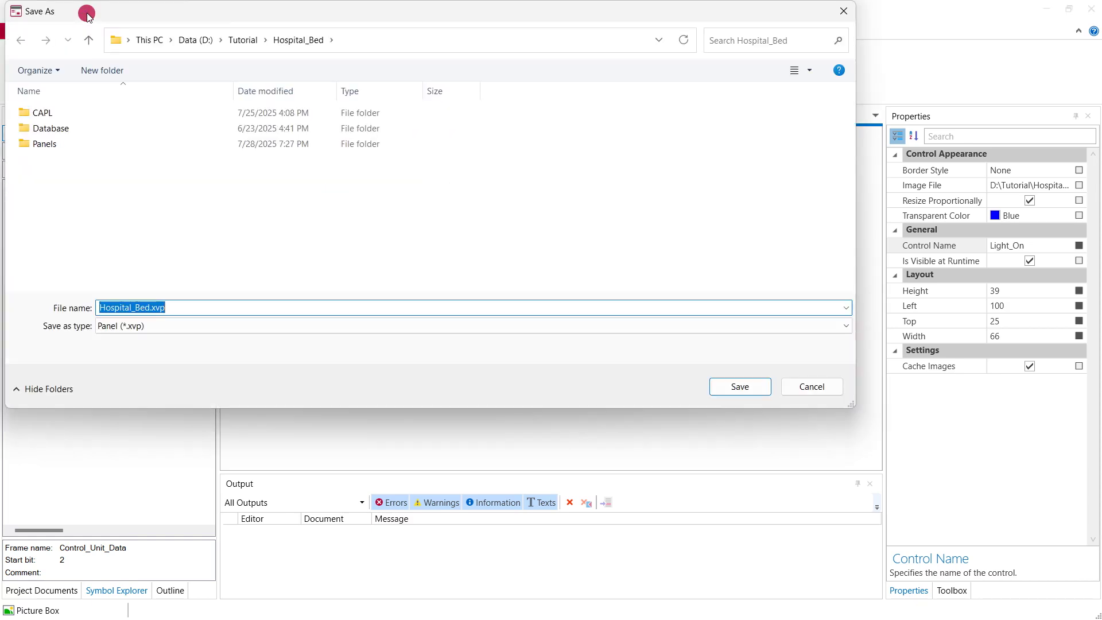
double_click(87, 145)
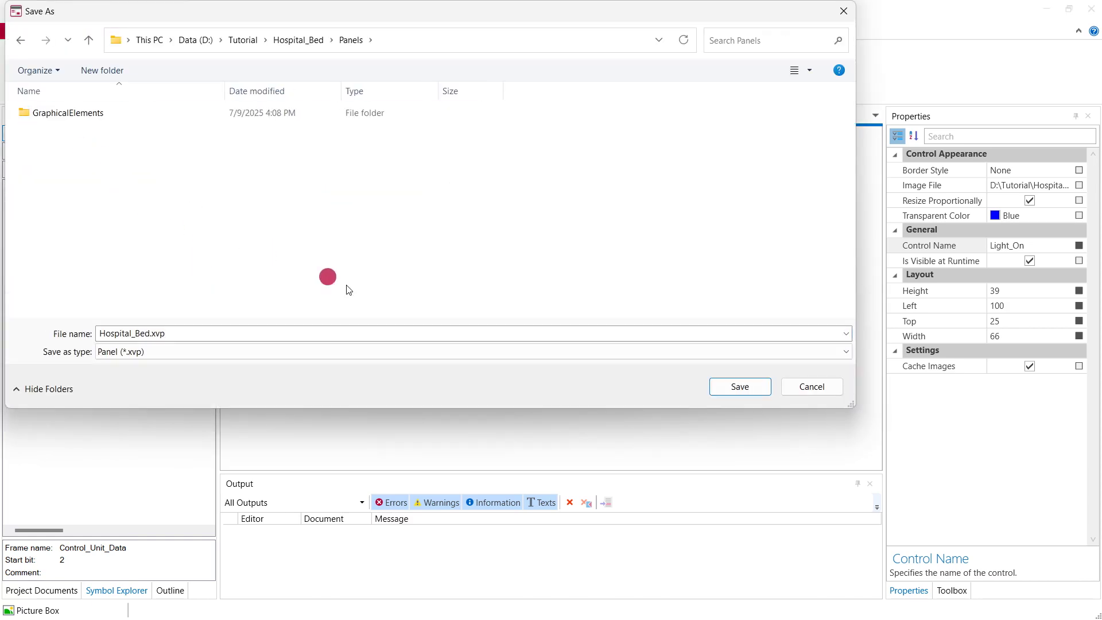
left_click(740, 387)
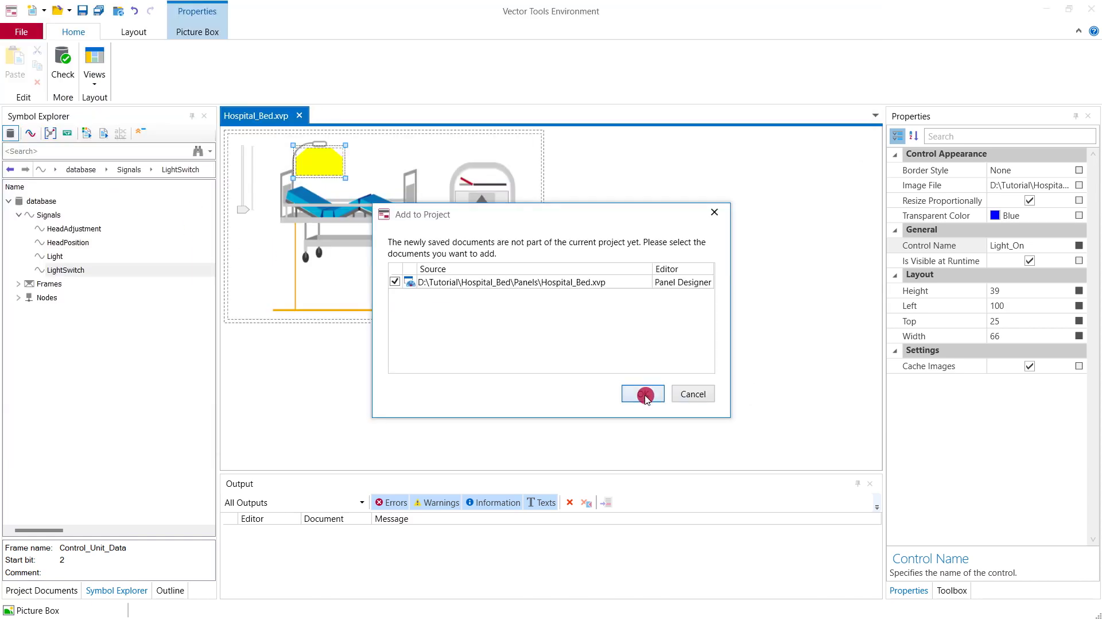
left_click(645, 395)
left_click(1089, 13)
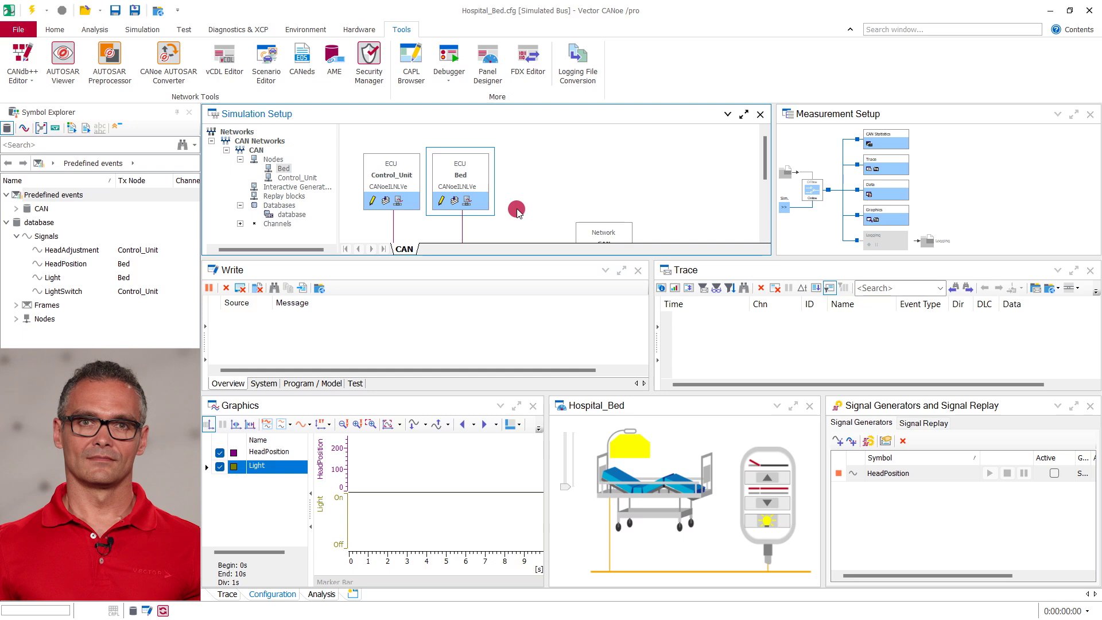
Open the Bed node's CAPL program for editing.
left_click(442, 201)
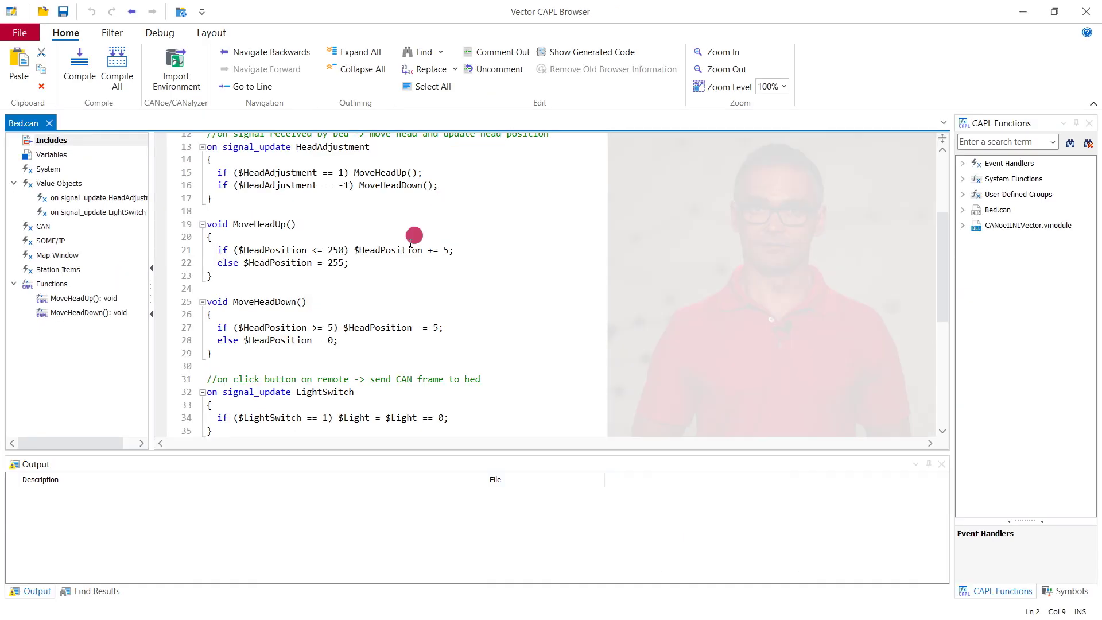
Insert setControlVisibility on line 37 below the LightSwitch handler and show its help reference page.
left_click(269, 431)
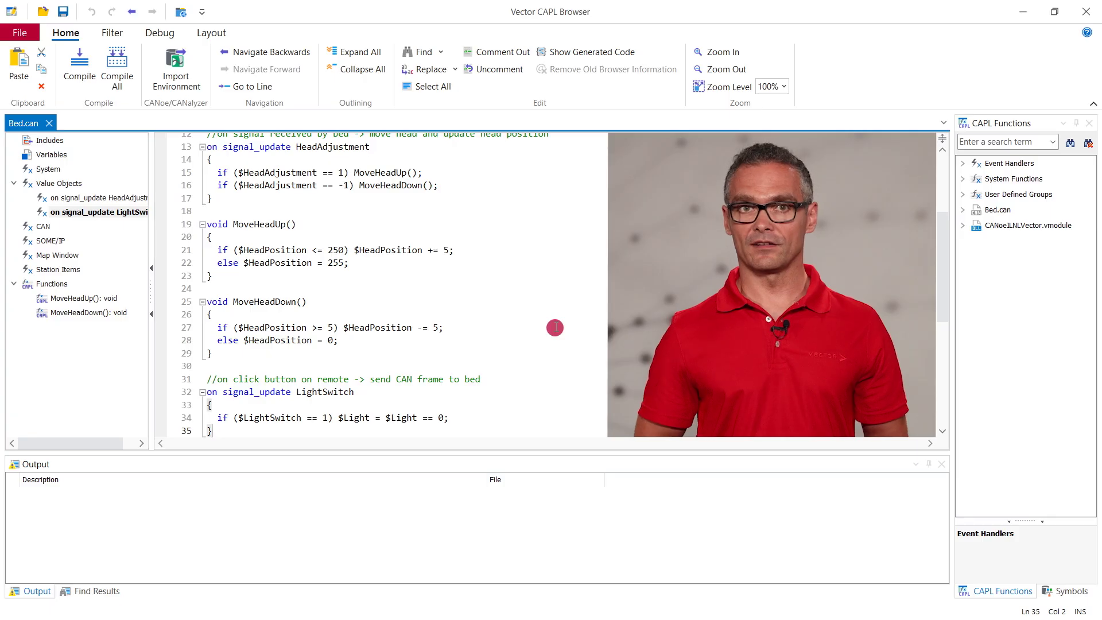
key("Return")
key("Return")
type("SetContr")
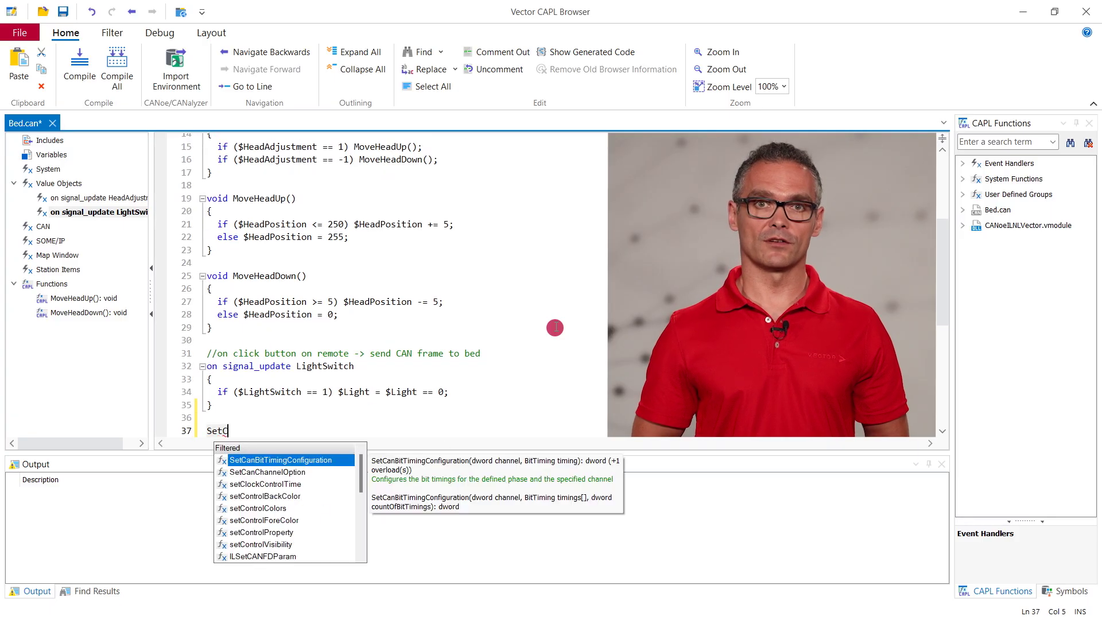
key("Down")
key("Down")
key("Down")
key("Down")
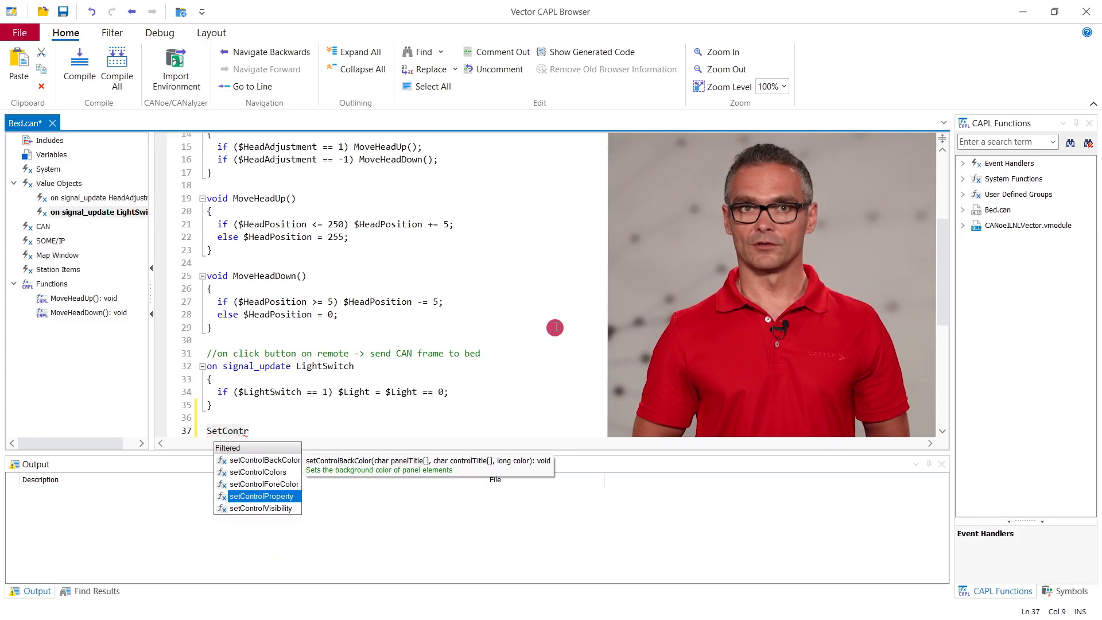
key("Return")
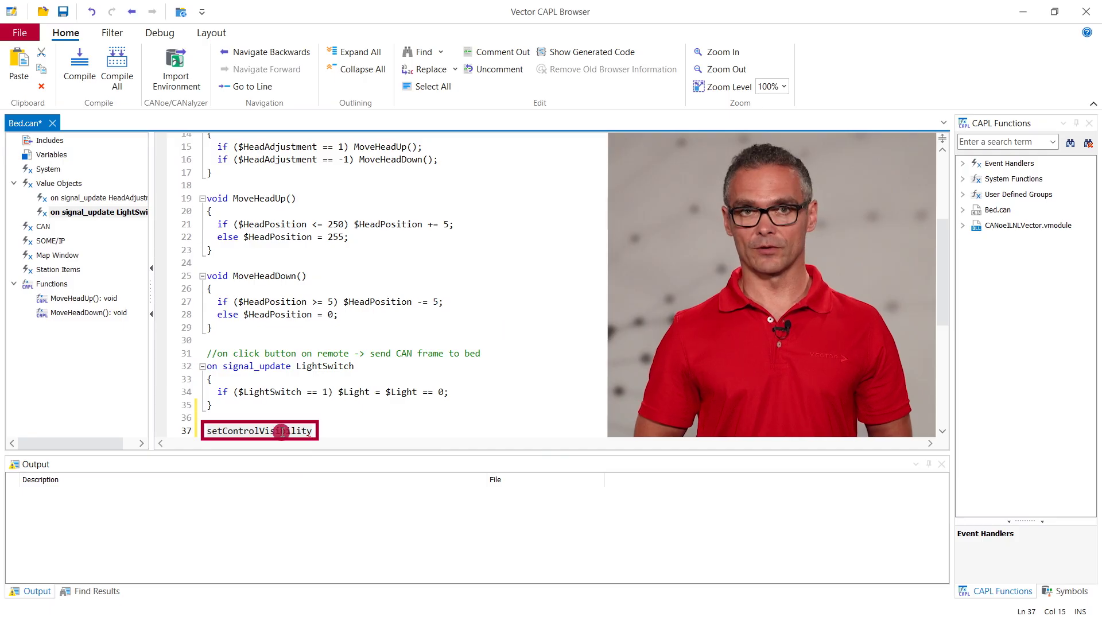
key("Left")
key("Left")
key("Left")
key("Left")
key("Left")
key("Left")
key("F1")
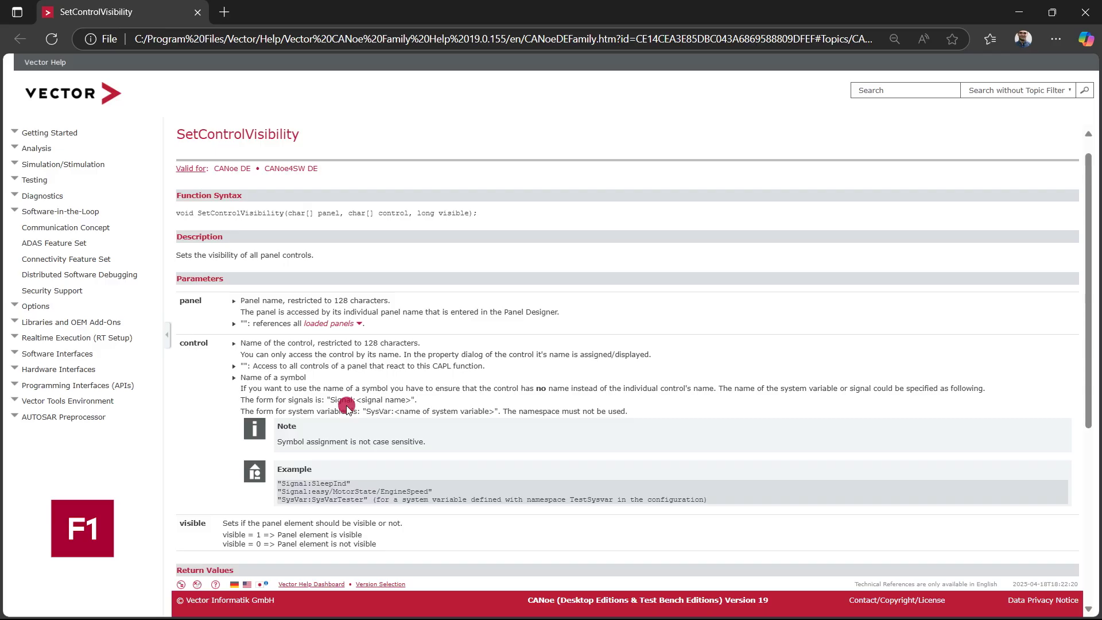
left_click_drag(438, 213, 169, 214)
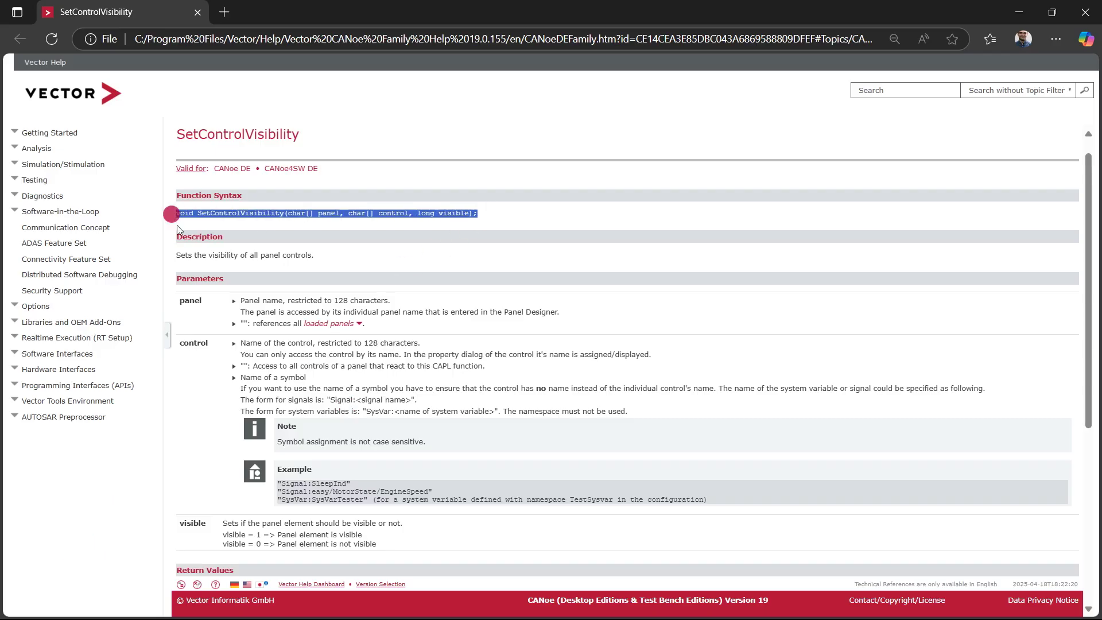
left_click_drag(202, 301, 181, 301)
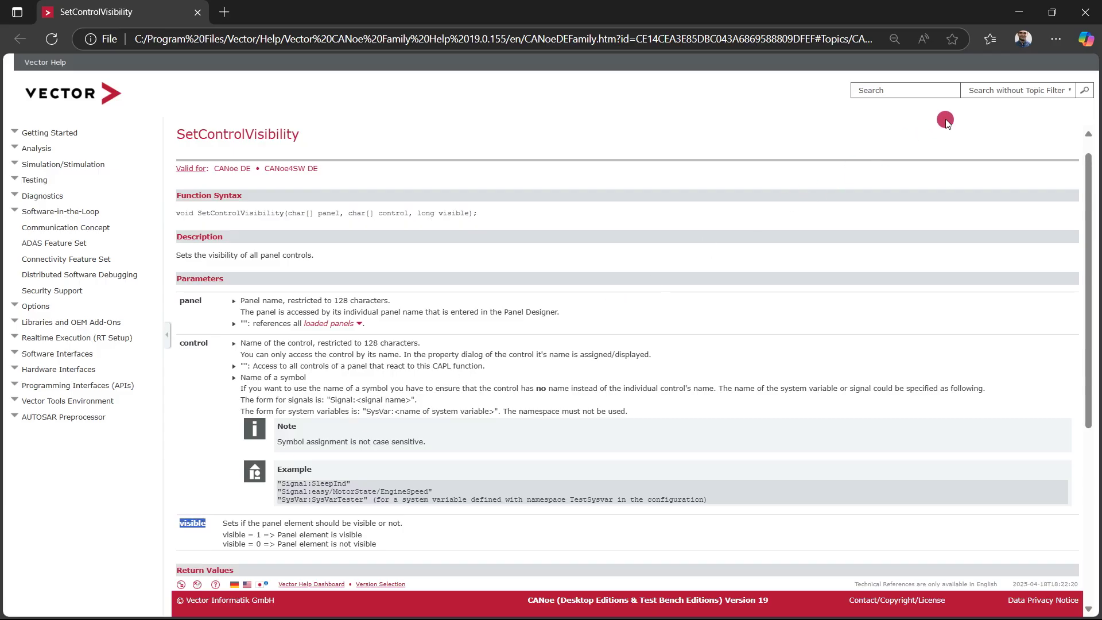
left_click(1084, 19)
Replace line 37 with the opening of an 'on signal_update Light {' handler.
left_click_drag(349, 428, 193, 435)
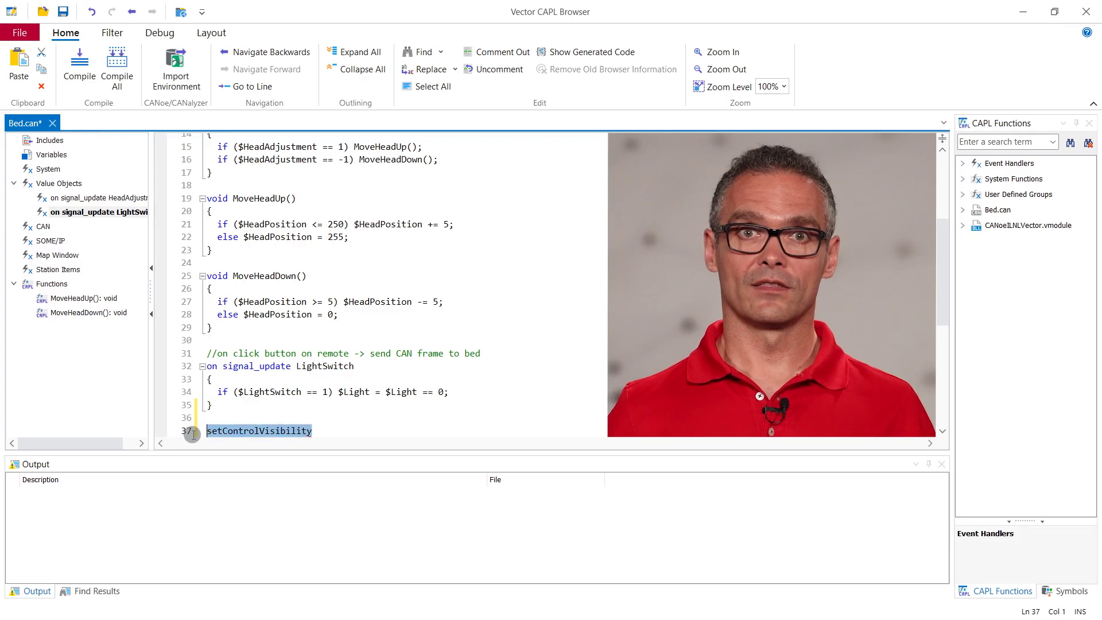
key("BackSpace")
type("on")
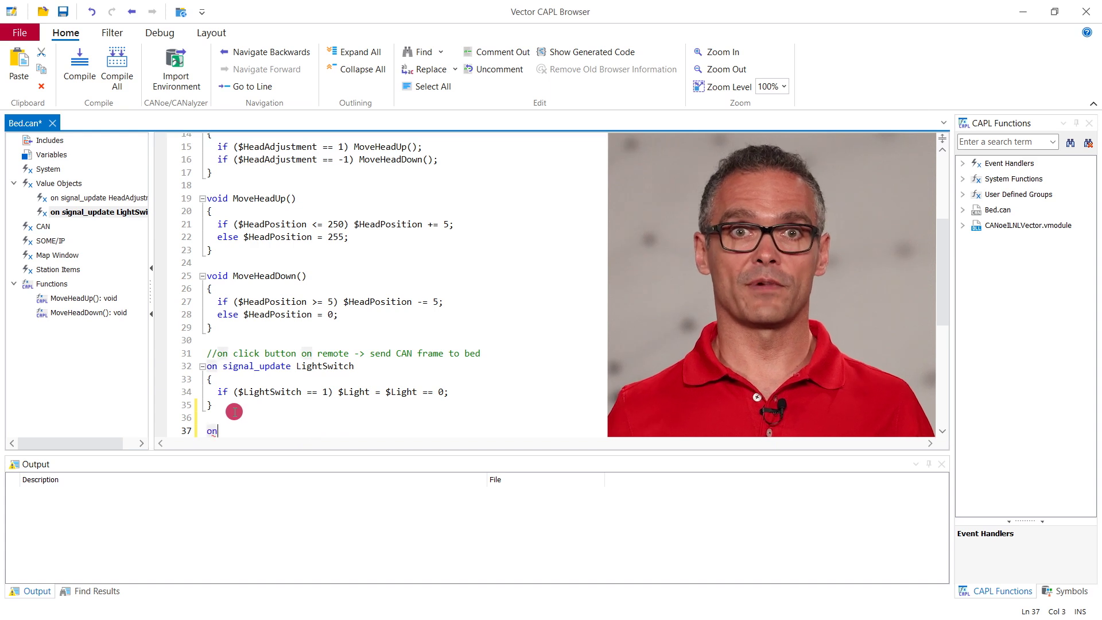
type(" signal_update")
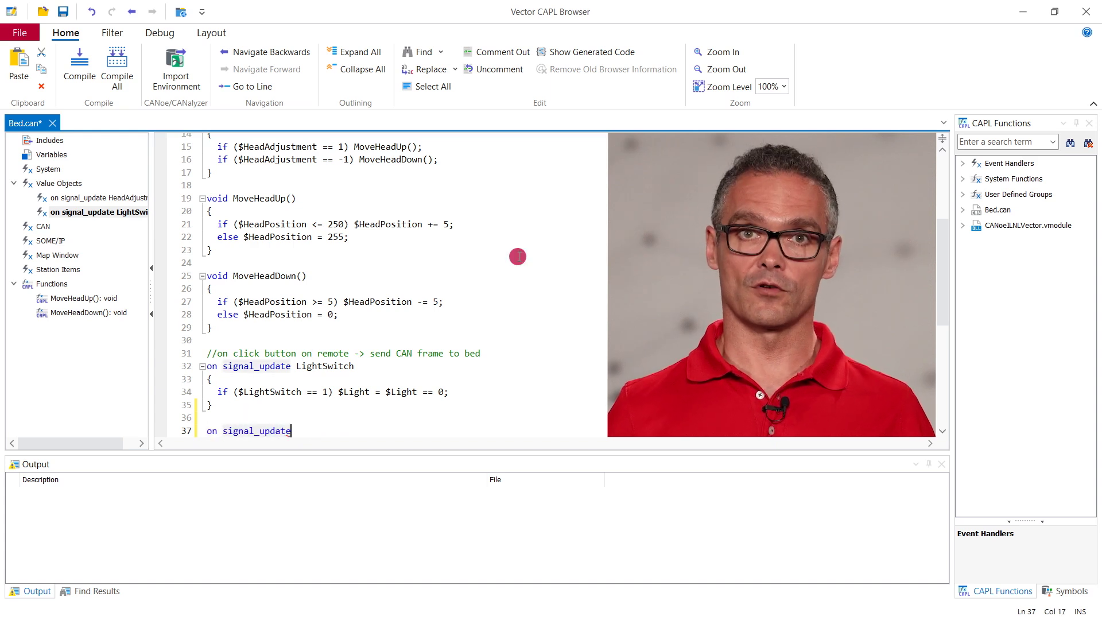
type(" Light")
key("Return")
type("{")
key("Return")
Fill the handler with setControlVisibility("Hospital_Bed", "Light_On", $Light); and compile Bed.can with 0 errors.
type("se")
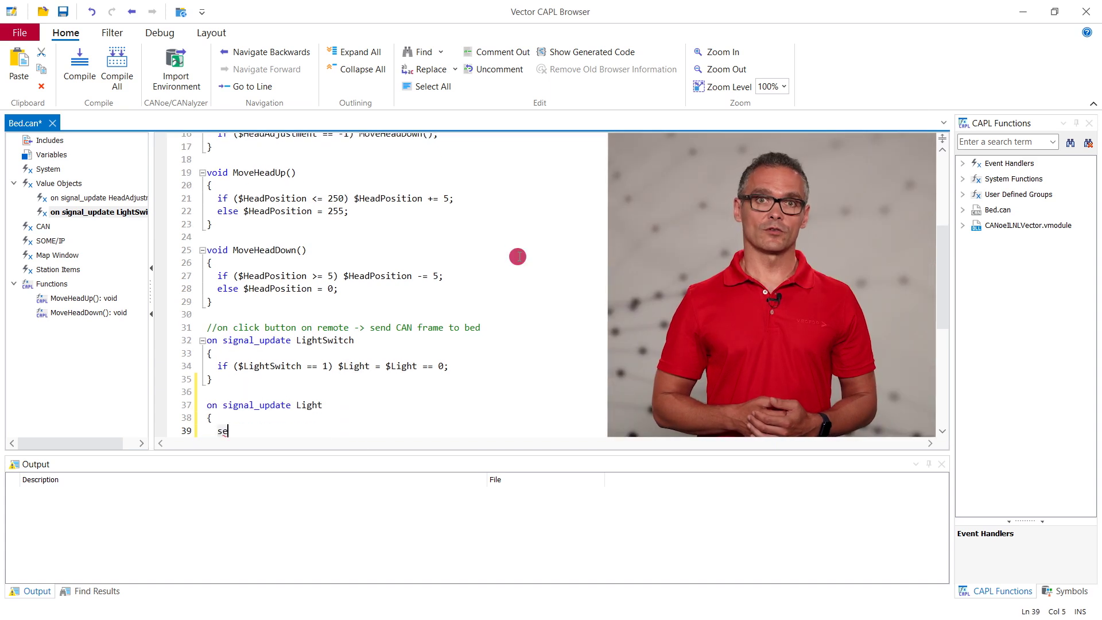
type("tControlVisib")
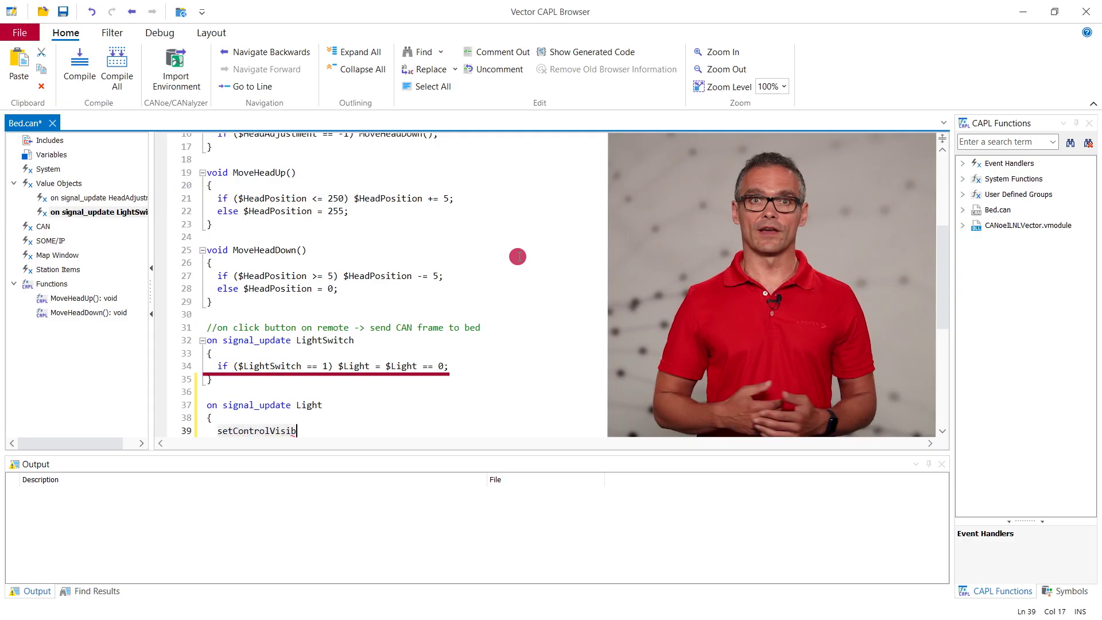
type("ility(\"Hospit")
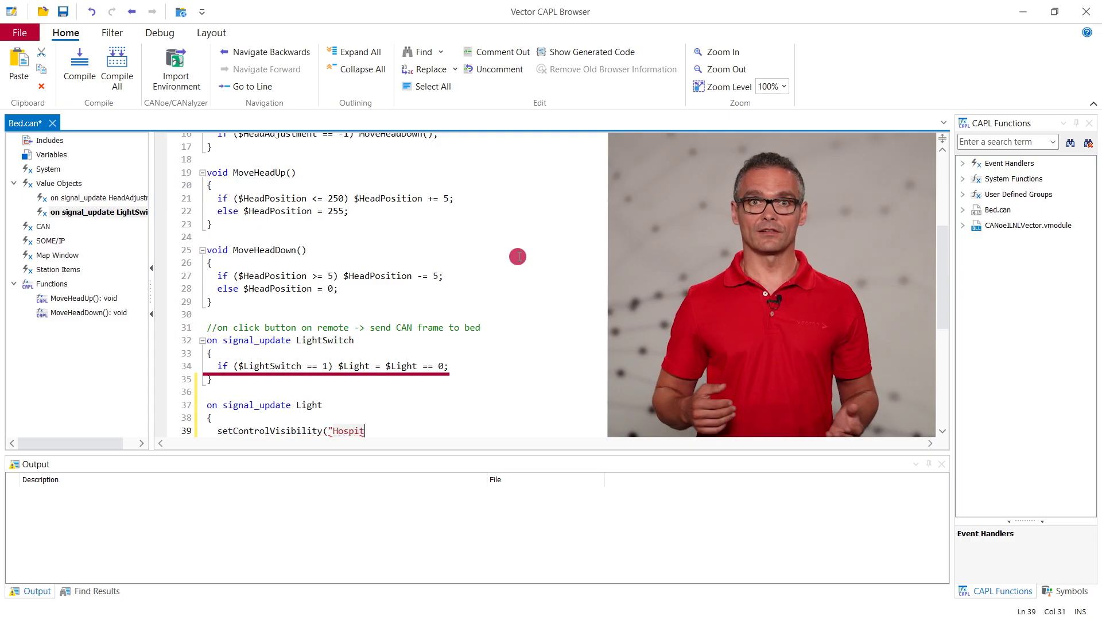
type("al_Bed\", \"Lig")
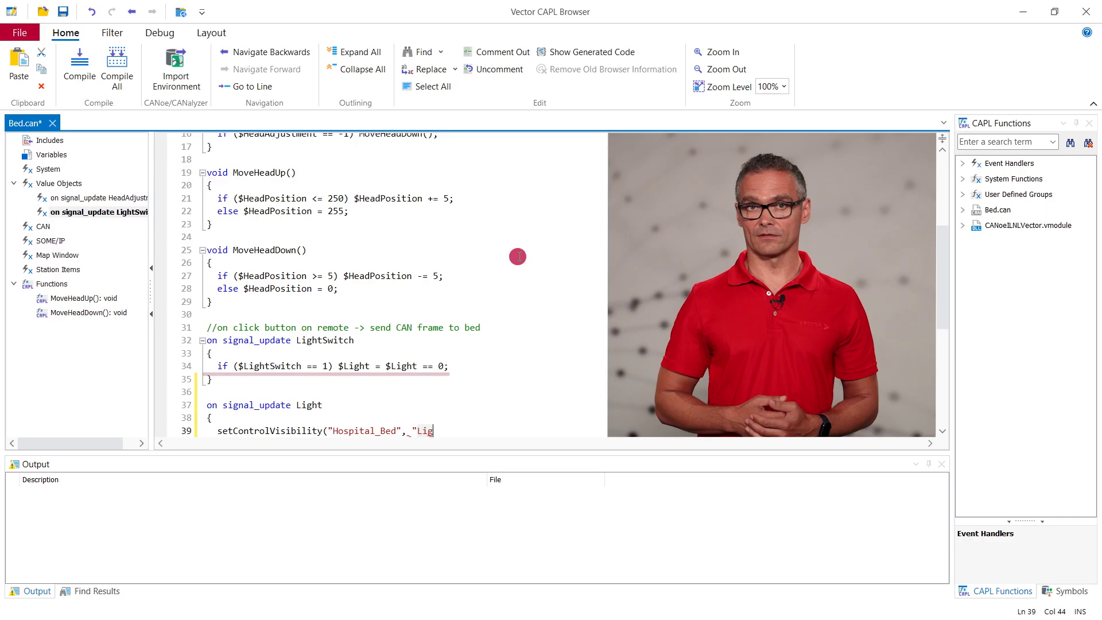
type("ht_On\", $Light);")
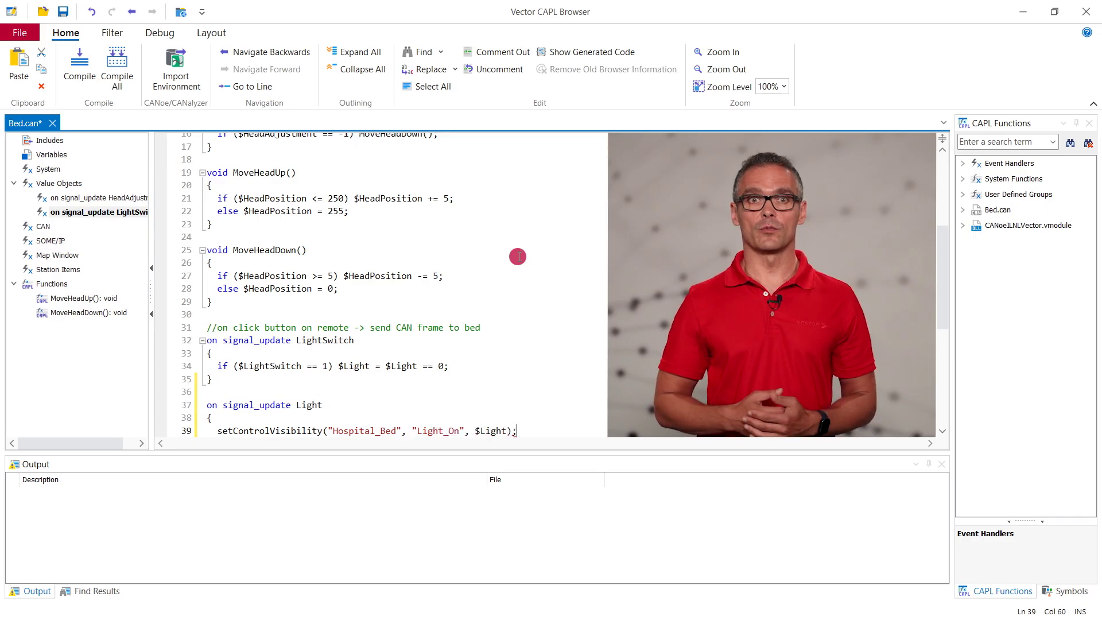
key("Return")
type("}")
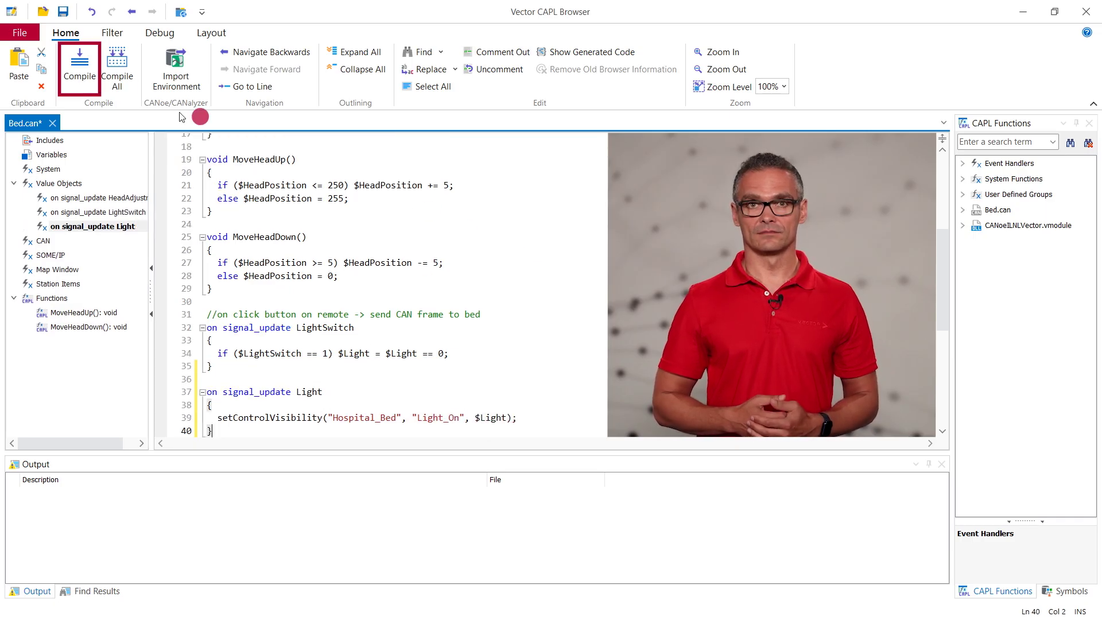
left_click(80, 63)
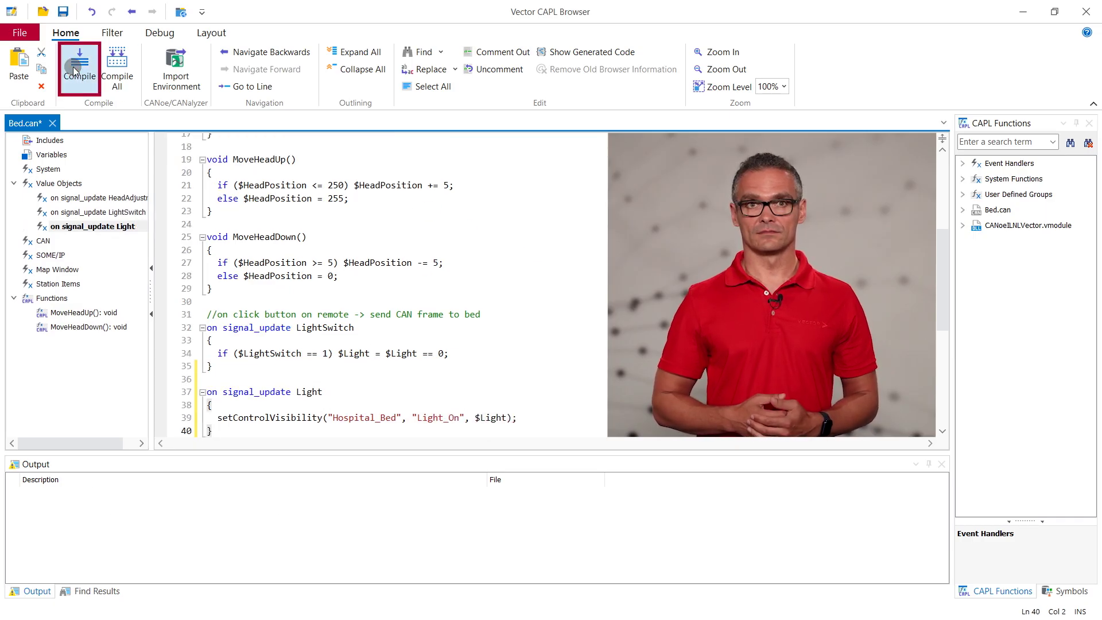
left_click(1087, 15)
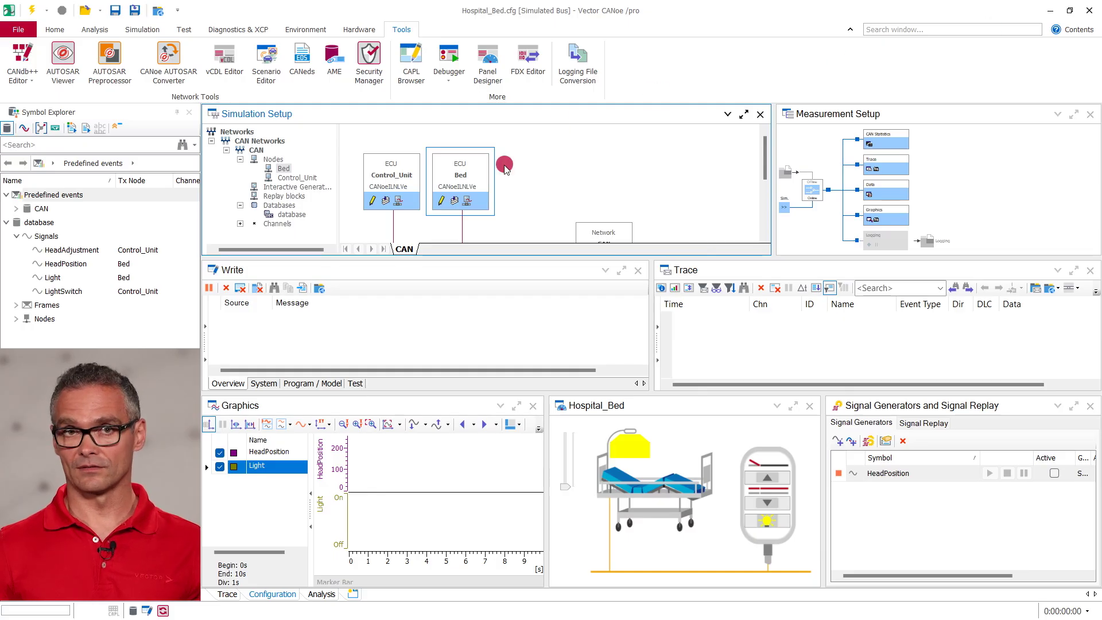
Start the measurement and use the panel arrows to raise HeadPosition to 190, then lower it to 45.
left_click(30, 11)
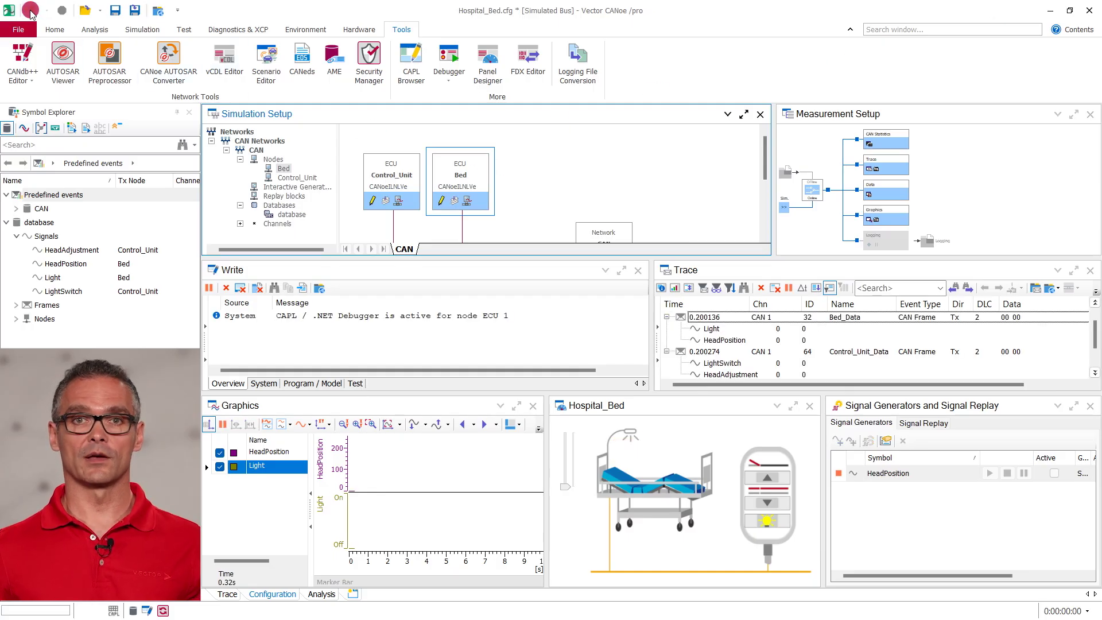
left_click(778, 480)
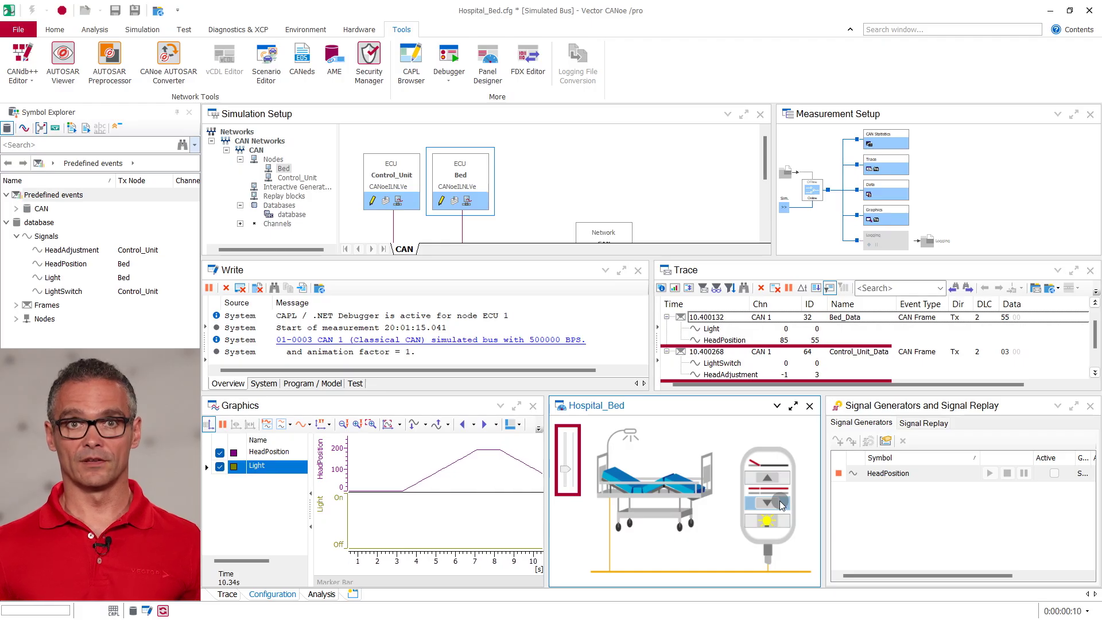
left_click(782, 505)
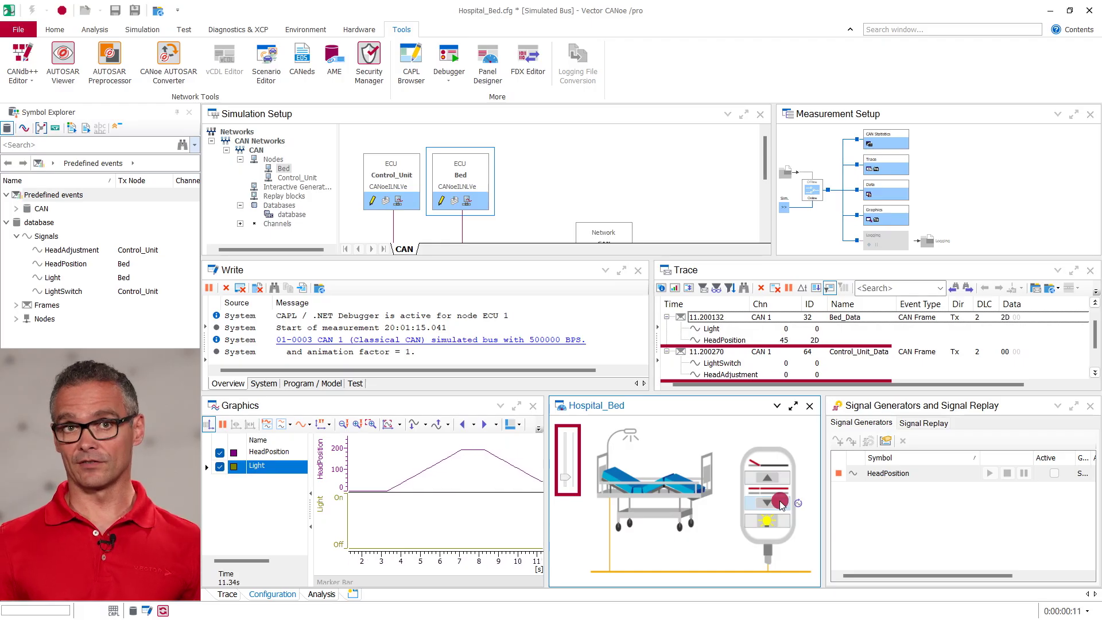